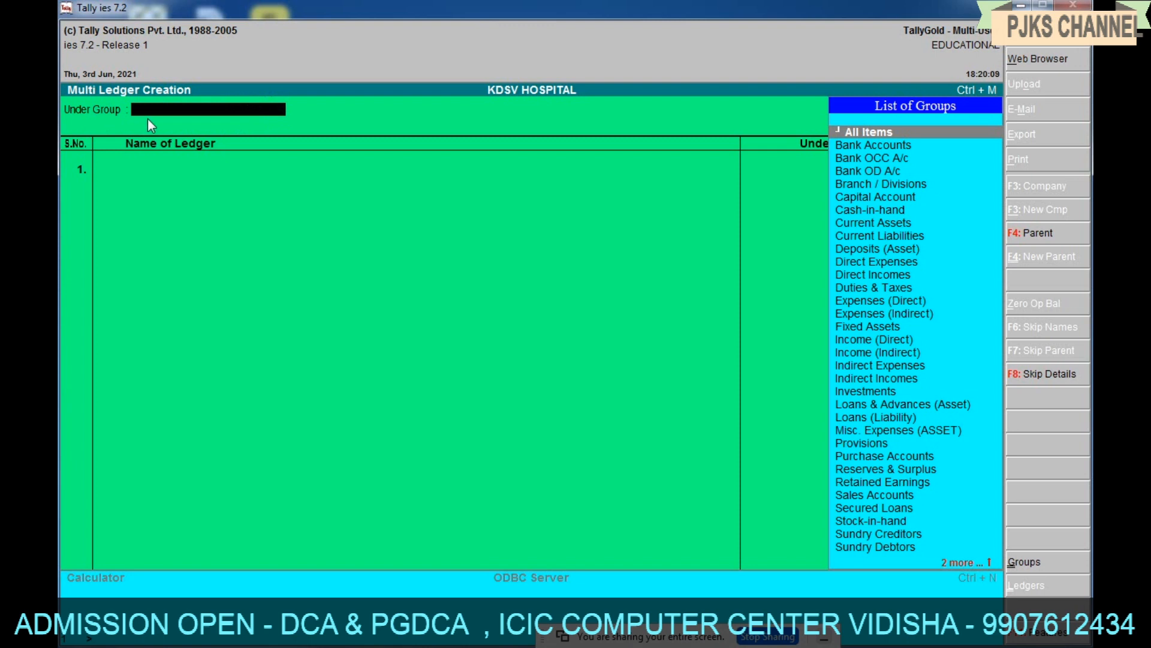
- Choose Fixed Assets as the group for multiple ledger creation and try to enter FURNITURE A/C as the first ledger
{"action": "type", "text": "F"}
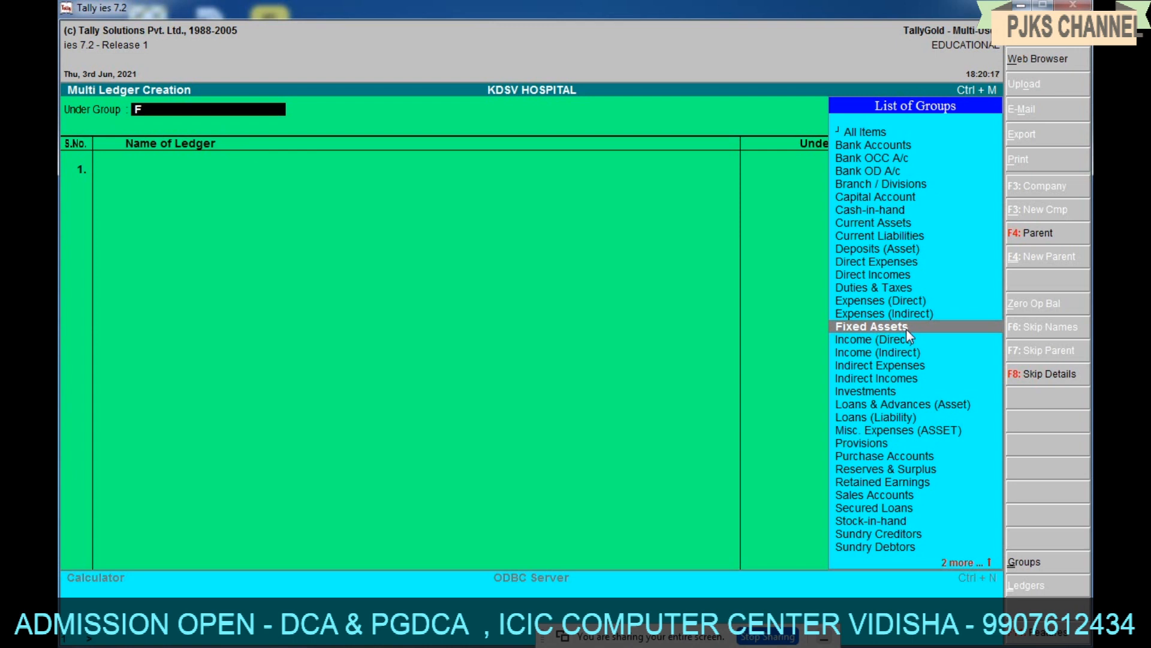
{"action": "key", "text": "Return"}
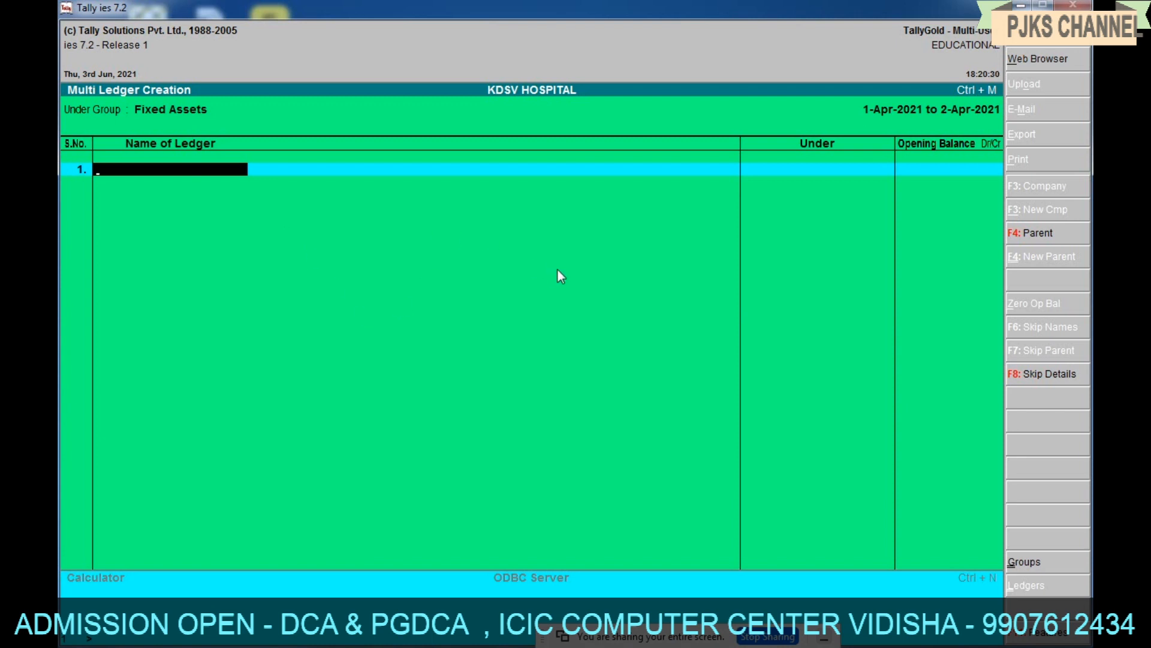
{"action": "type", "text": "FURNITURE A/C"}
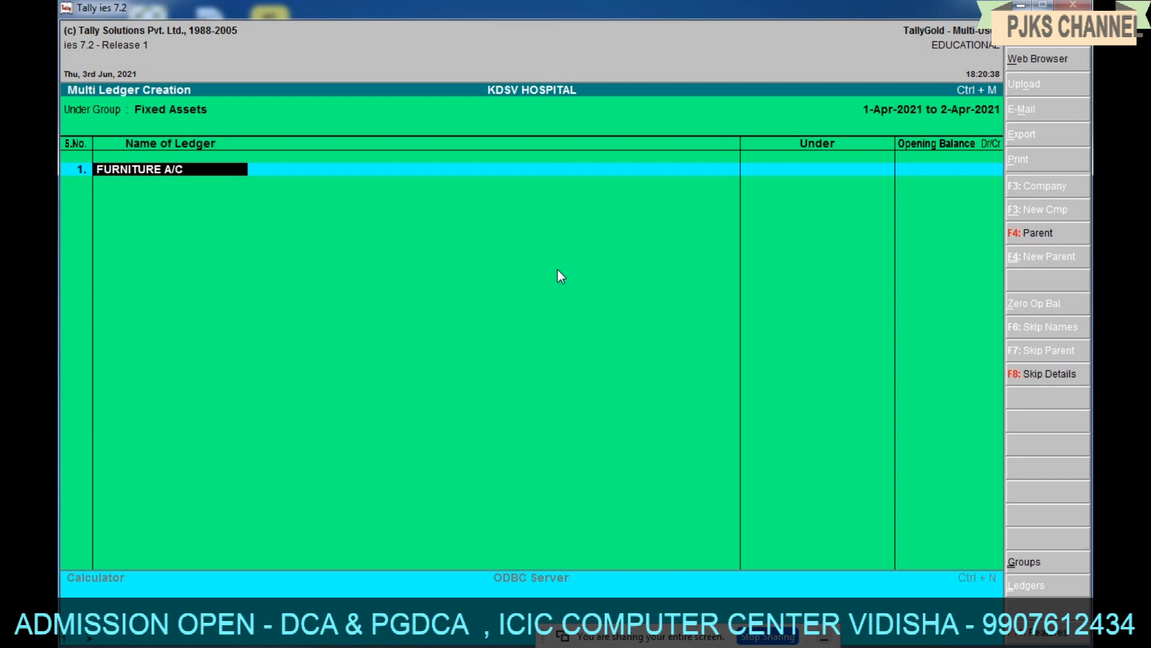
{"action": "key", "text": "Return"}
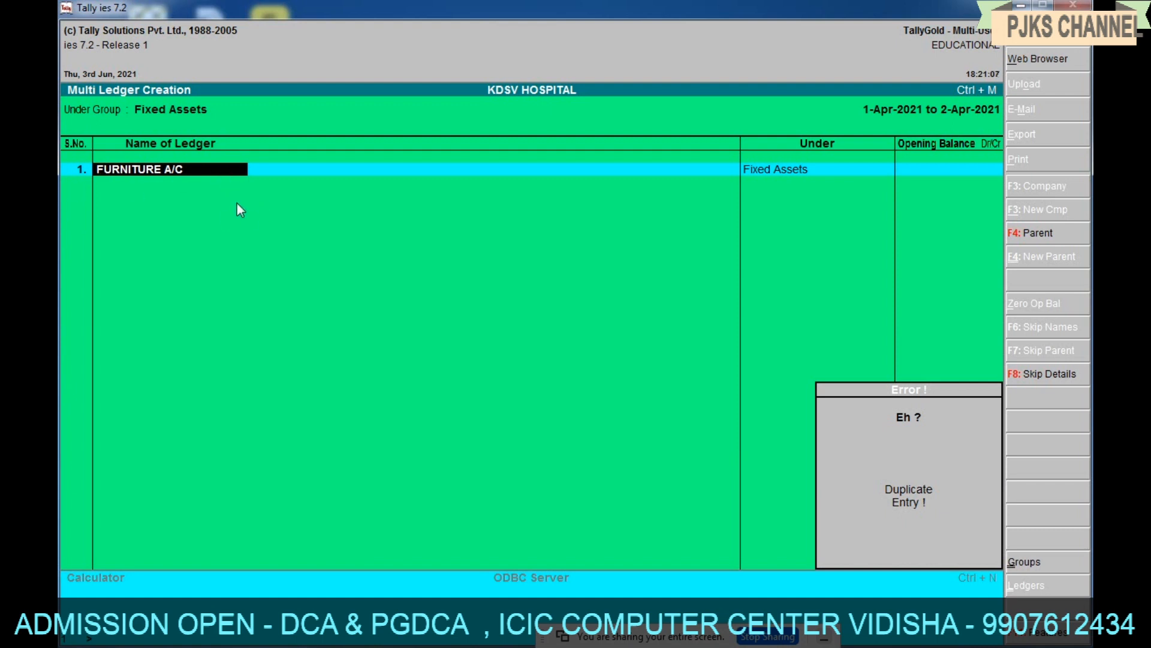
- Enter COMPUTER A/C as the first ledger and PRINTER A/C as the second under Fixed Assets, without opening balances
{"action": "type", "text": "COMPU"}
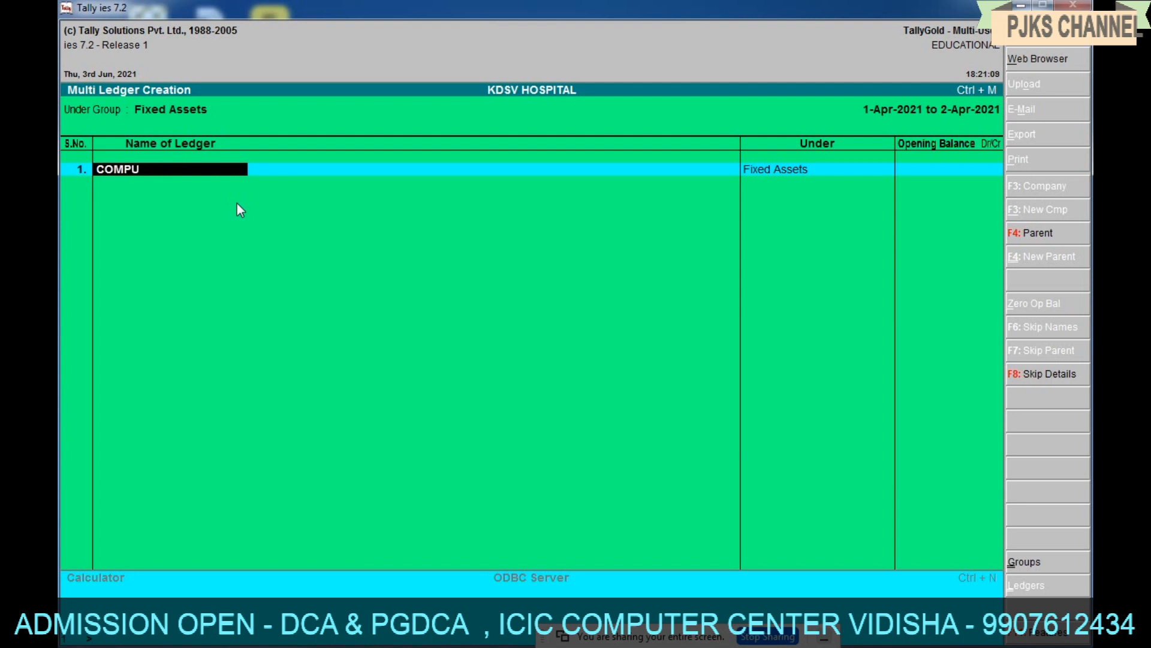
{"action": "type", "text": "TER A/C"}
{"action": "key", "text": "Return"}
{"action": "key", "text": "Return"}
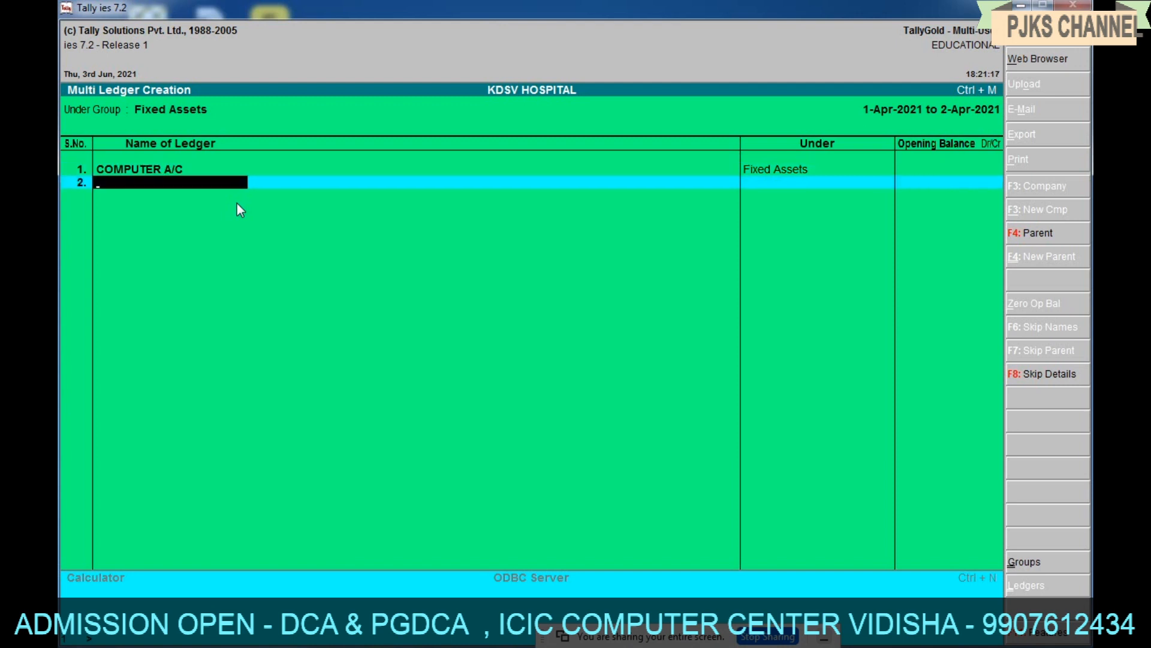
{"action": "type", "text": "PRINTER A/C"}
{"action": "key", "text": "Return"}
{"action": "key", "text": "Return"}
{"action": "key", "text": "Return"}
- Add FAN A/C and AC A/C as the third and fourth Fixed Assets ledgers and save the ledger list
{"action": "type", "text": "FAN"}
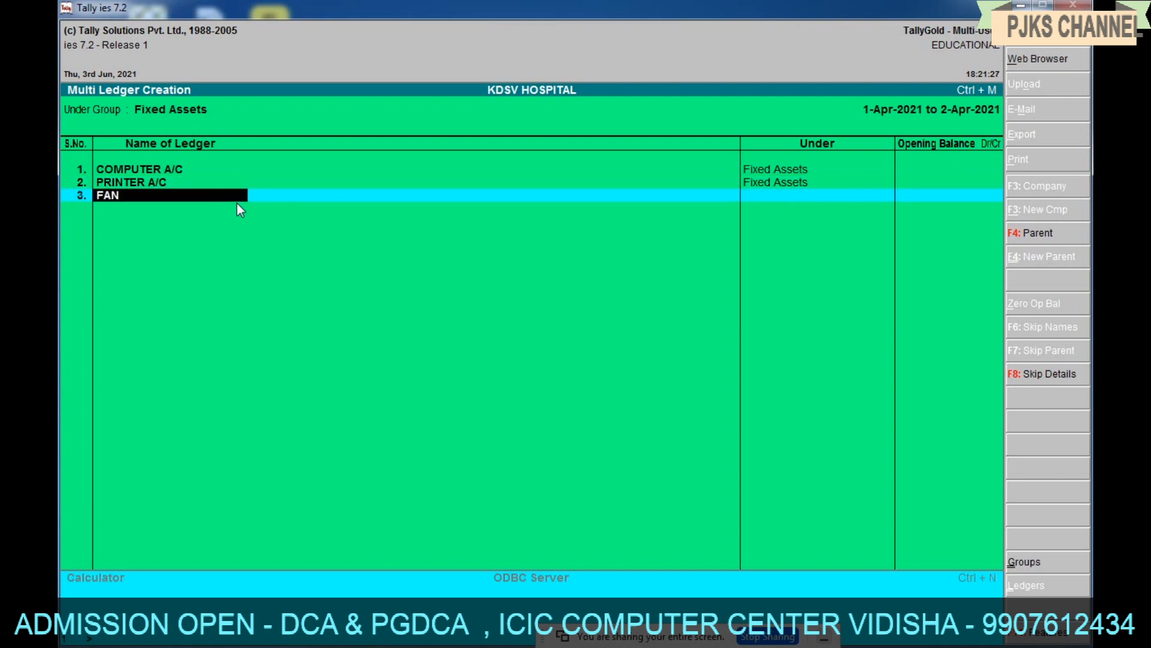
{"action": "type", "text": " A/C"}
{"action": "key", "text": "Return"}
{"action": "key", "text": "Return"}
{"action": "key", "text": "Return"}
{"action": "type", "text": "AC A"}
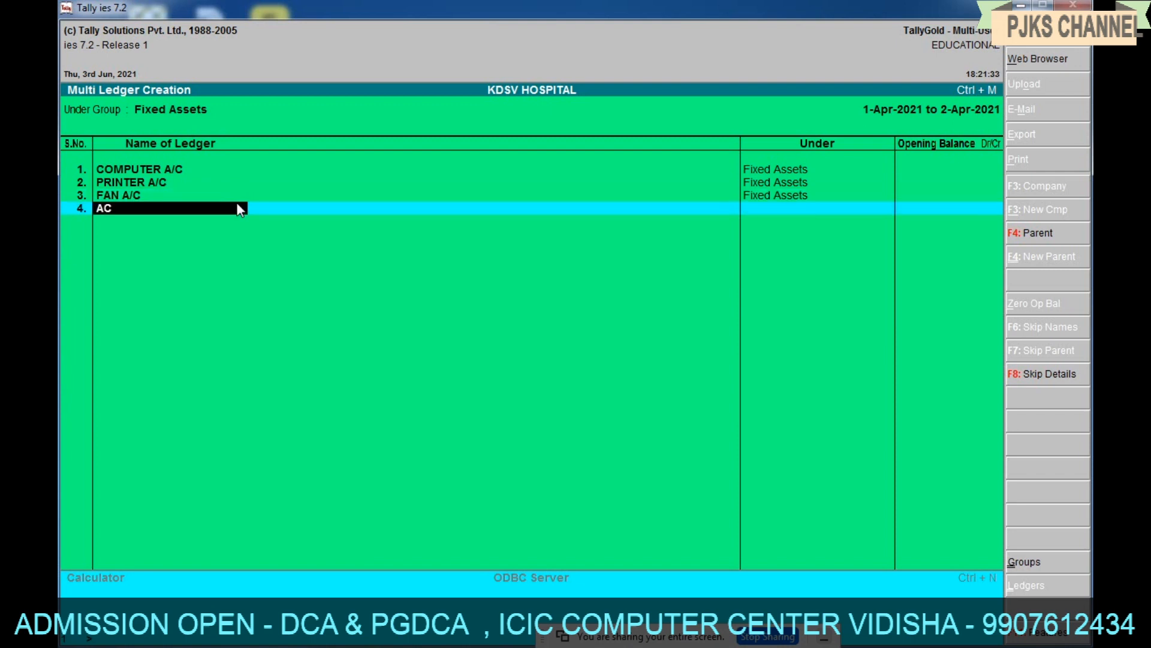
{"action": "type", "text": "/C"}
{"action": "key", "text": "Return"}
{"action": "key", "text": "Return"}
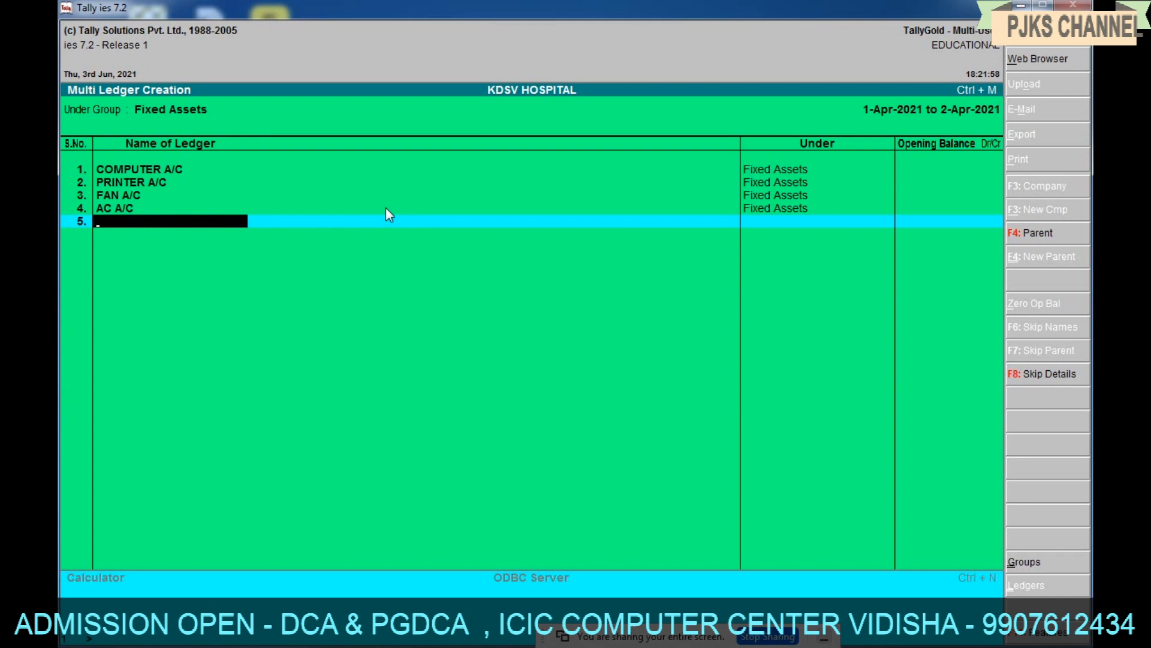
{"action": "key", "text": "Return"}
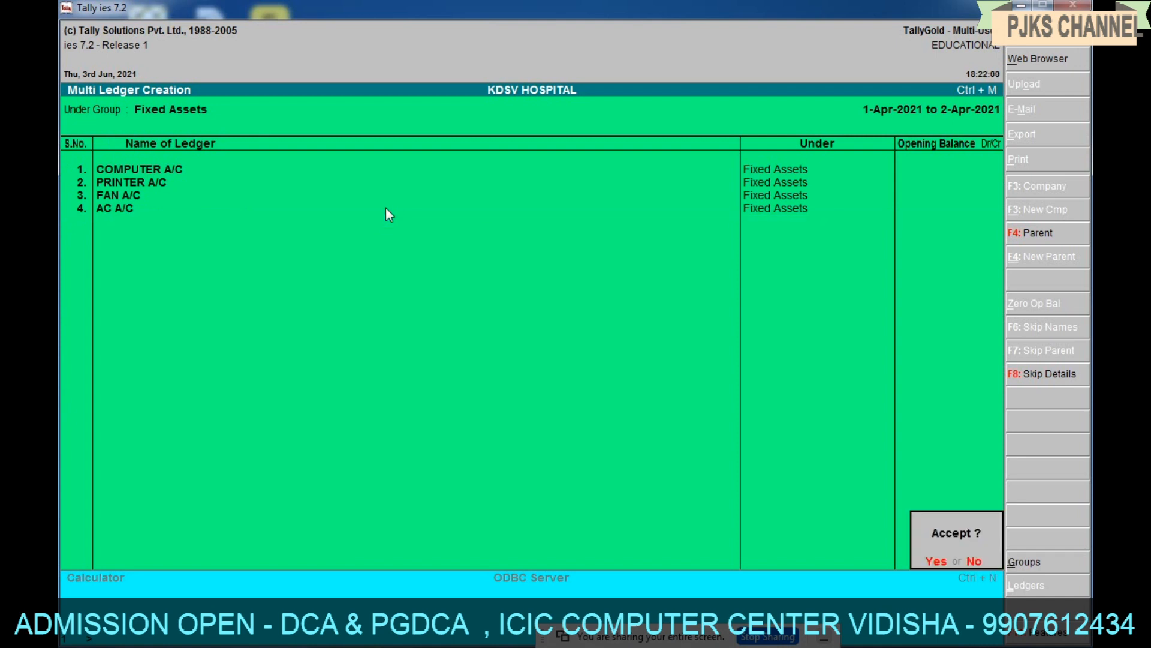
{"action": "key", "text": "Return"}
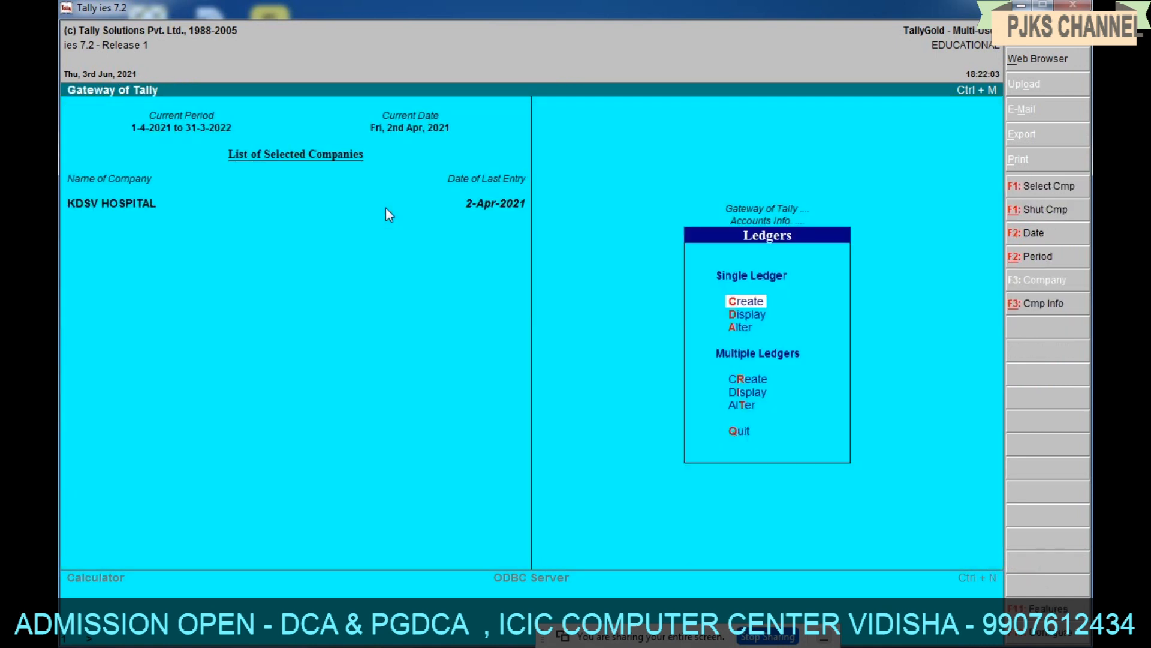
- Open accounting voucher creation and debit COMPUTER A/C with 18,000 in a payment voucher
{"action": "key", "text": "Escape"}
{"action": "key", "text": "Escape"}
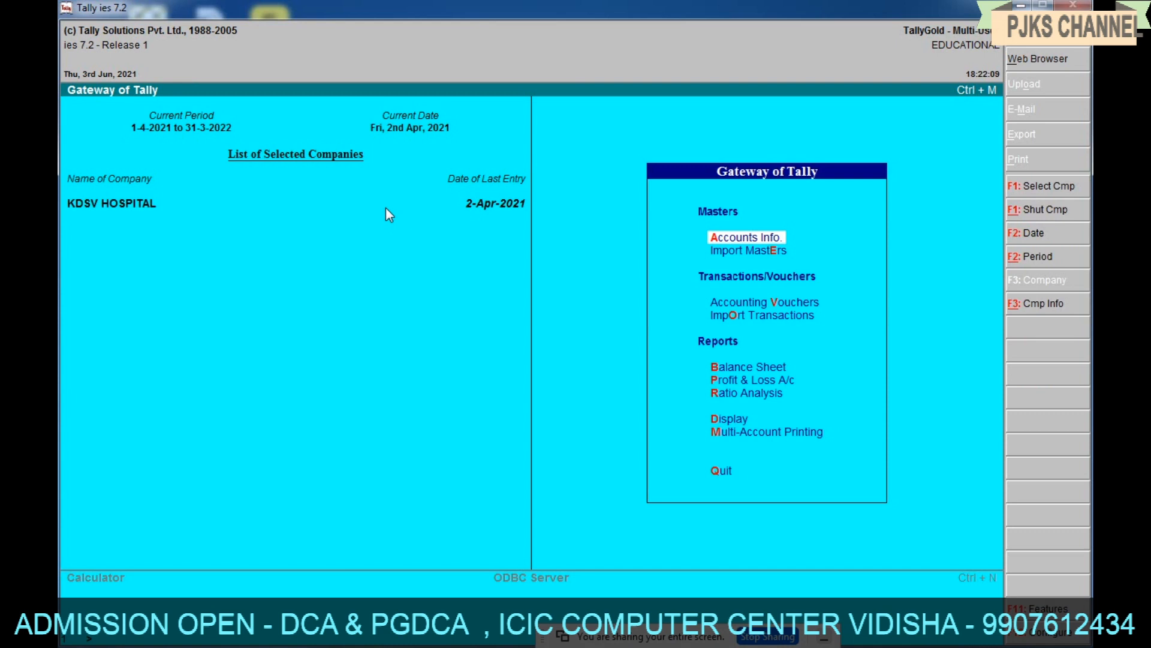
{"action": "key", "text": "v"}
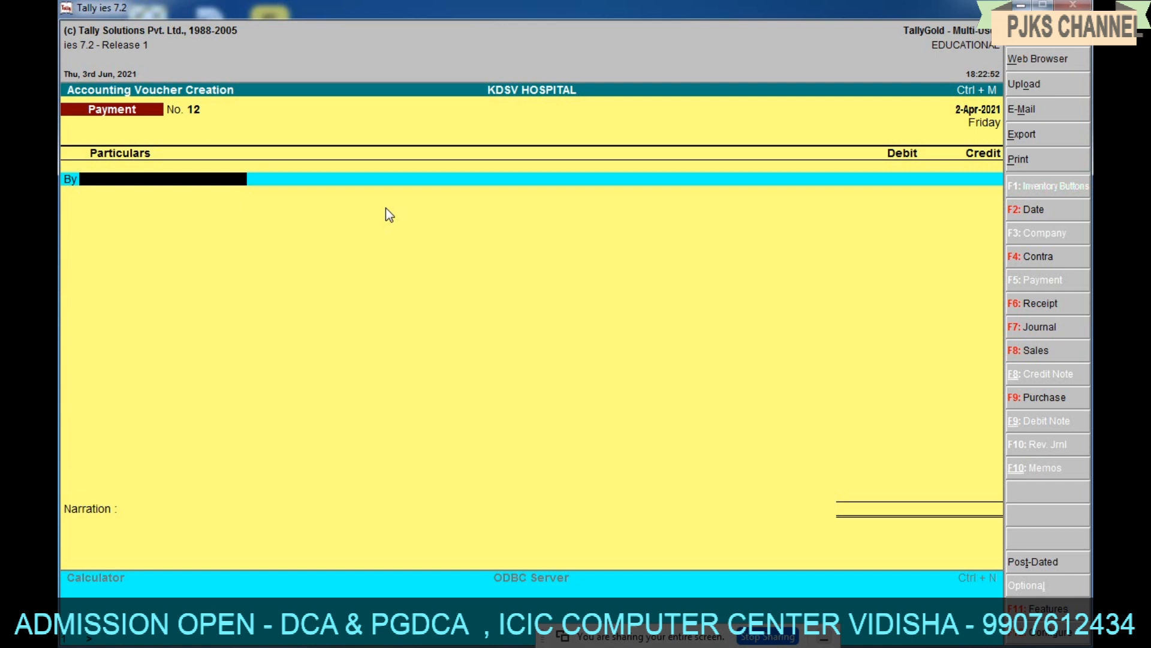
{"action": "type", "text": "C"}
{"action": "key", "text": "Down"}
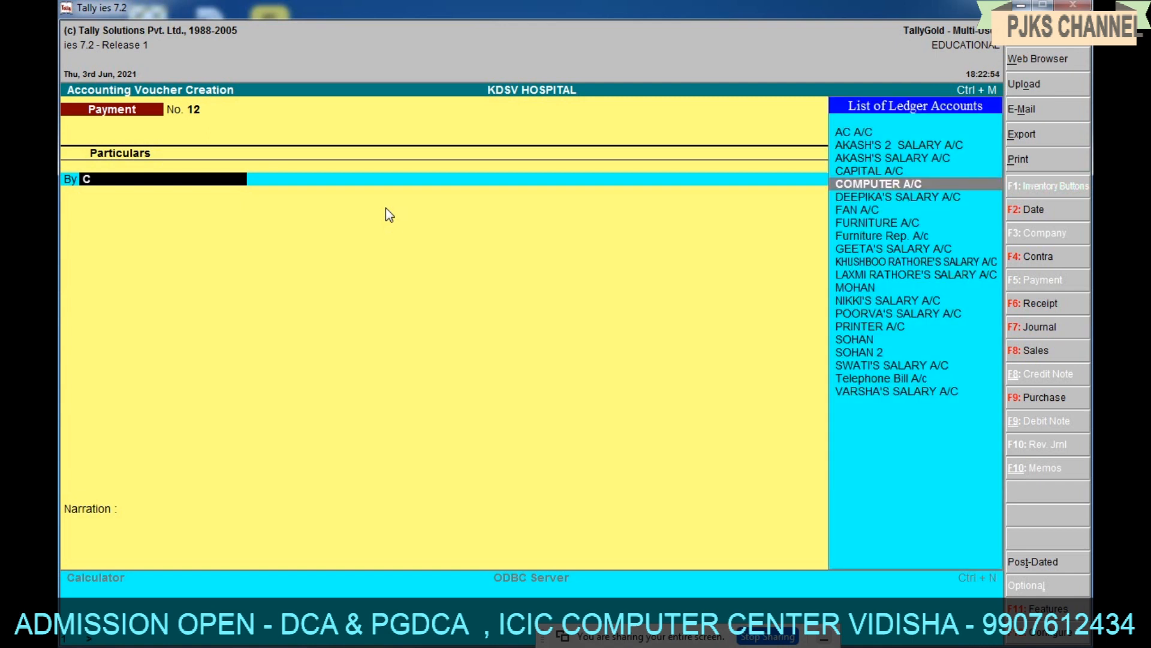
{"action": "key", "text": "Return"}
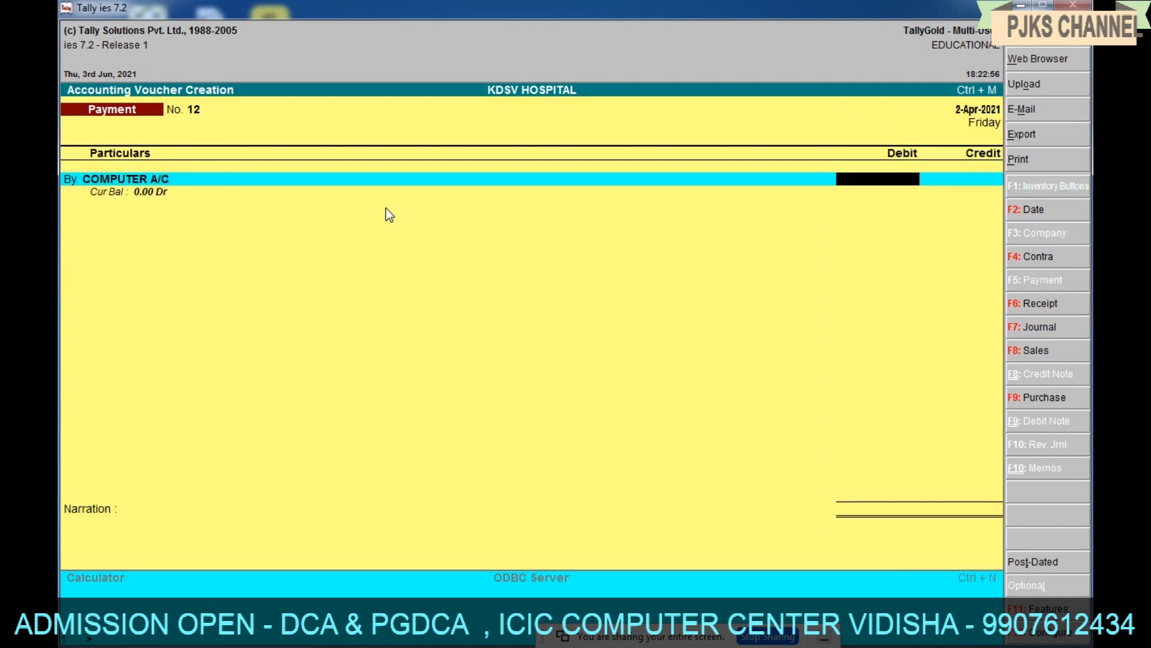
{"action": "type", "text": "180000.00"}
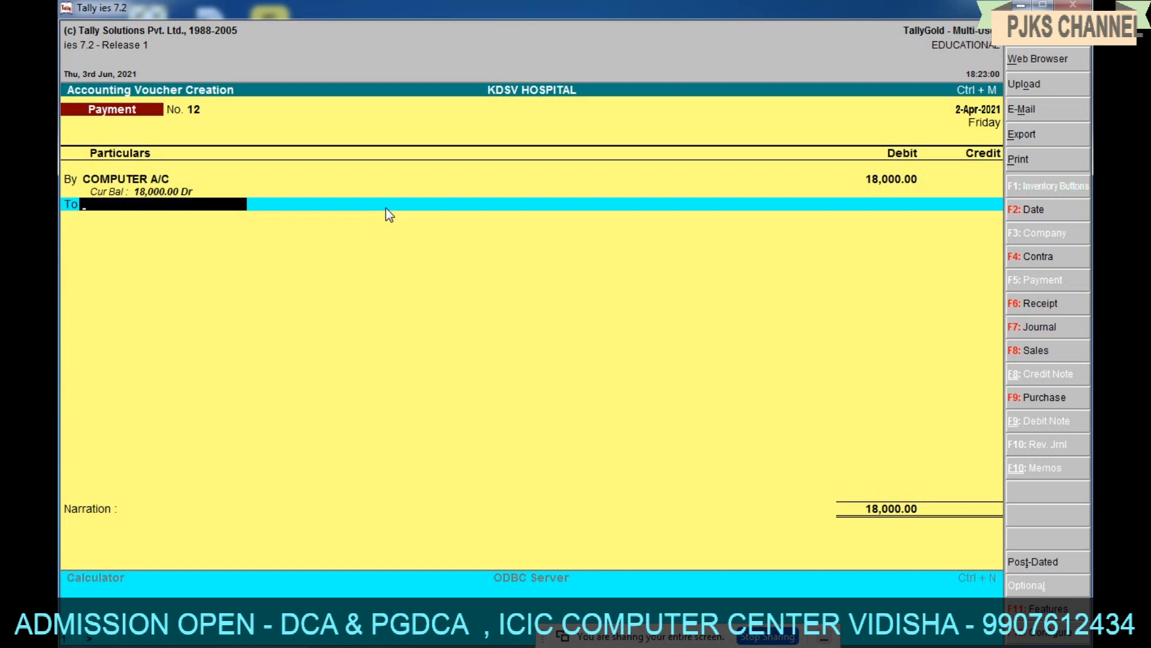
- Credit Cash with 18,000 for the computer purchase and save the payment voucher without a narration
{"action": "type", "text": "C"}
{"action": "key", "text": "Up"}
{"action": "key", "text": "Up"}
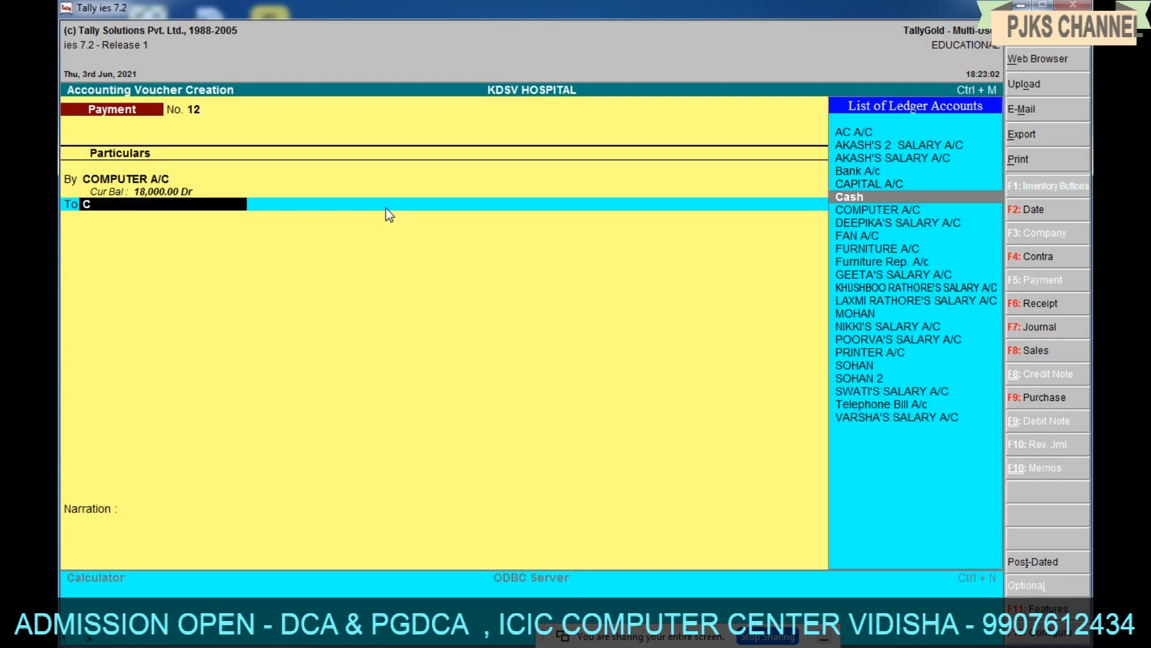
{"action": "key", "text": "Return"}
{"action": "key", "text": "Return"}
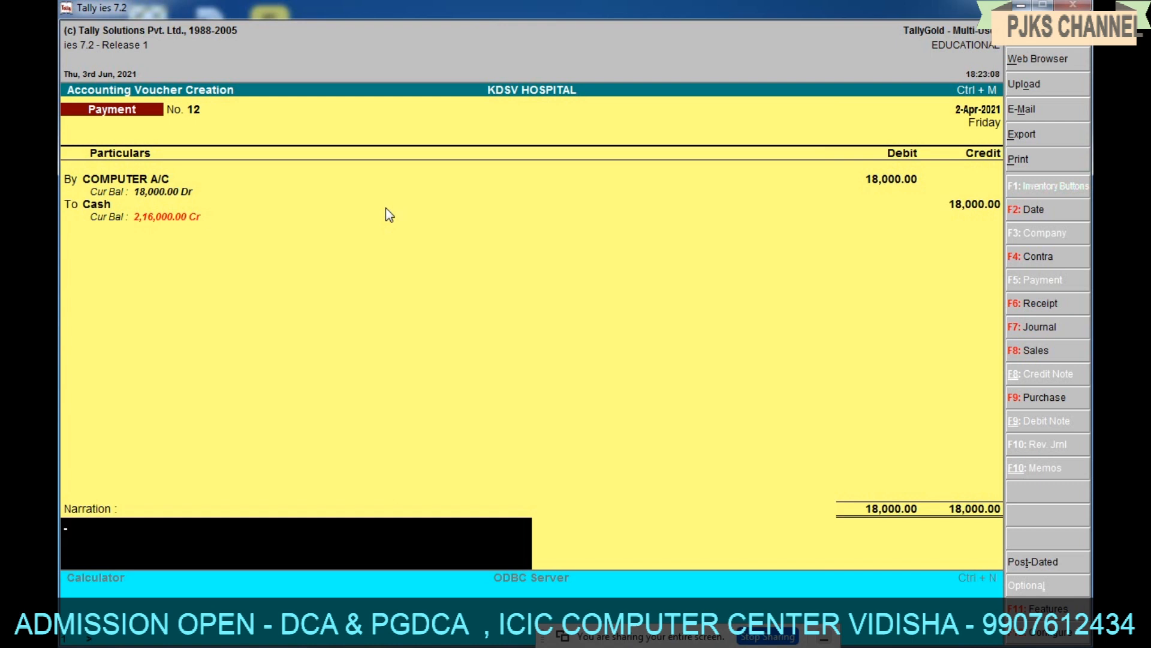
{"action": "key", "text": "Return"}
{"action": "key", "text": "Return"}
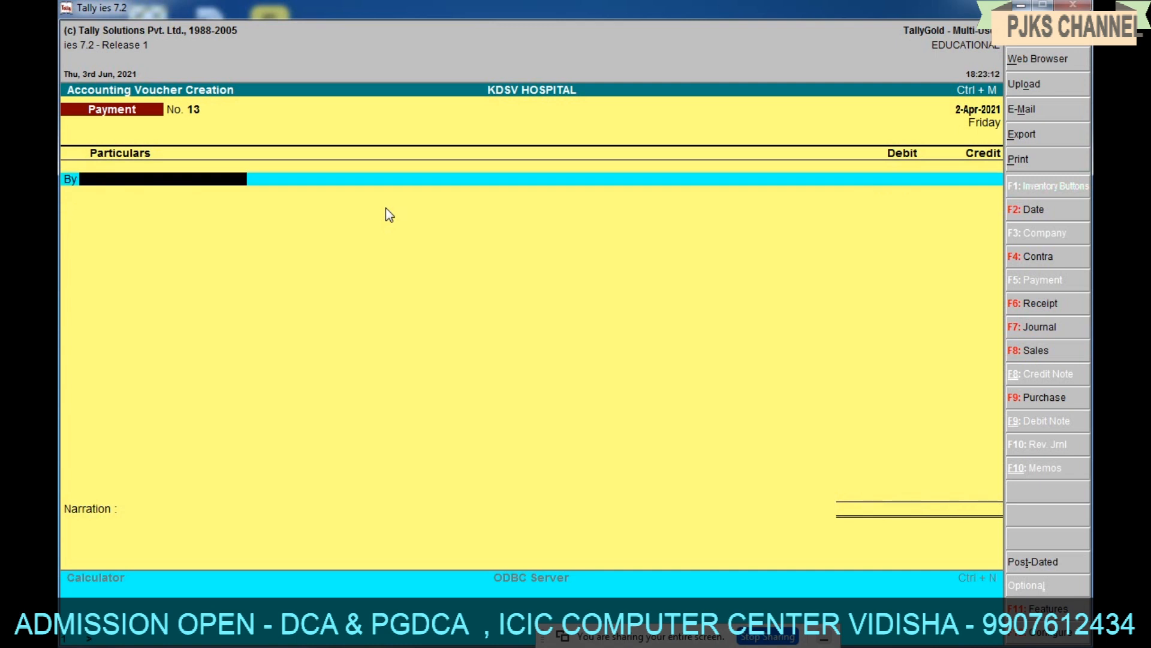
- Record a payment voucher that debits FAN A/C and credits Cash with 2,000, leaving the narration empty
{"action": "type", "text": "F"}
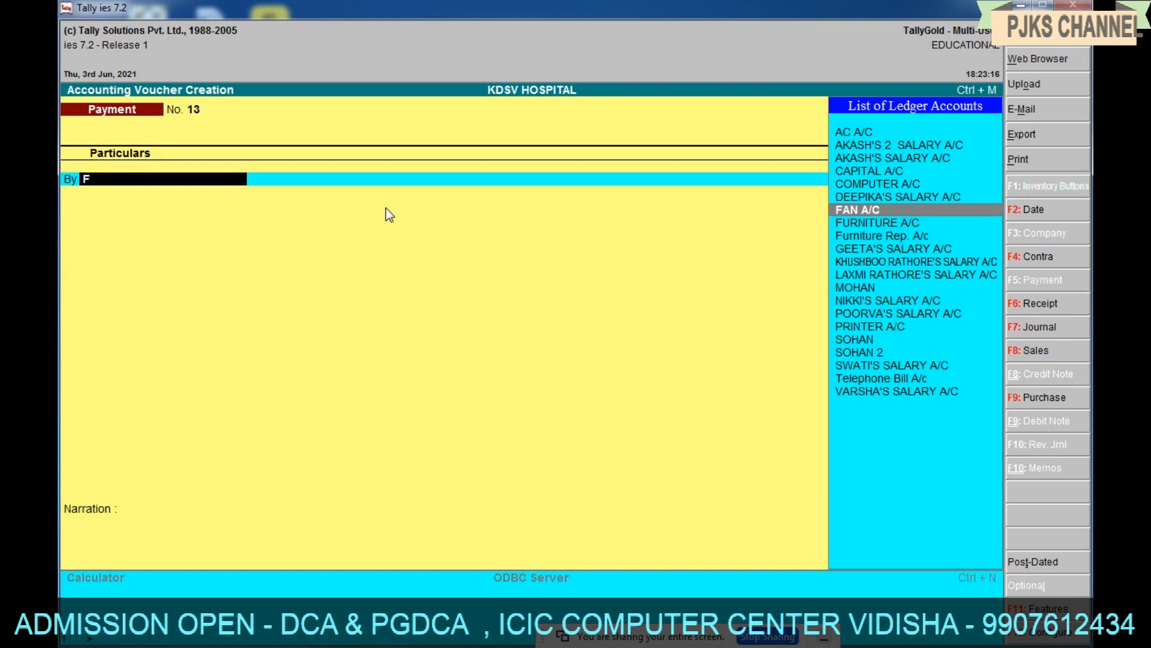
{"action": "key", "text": "Return"}
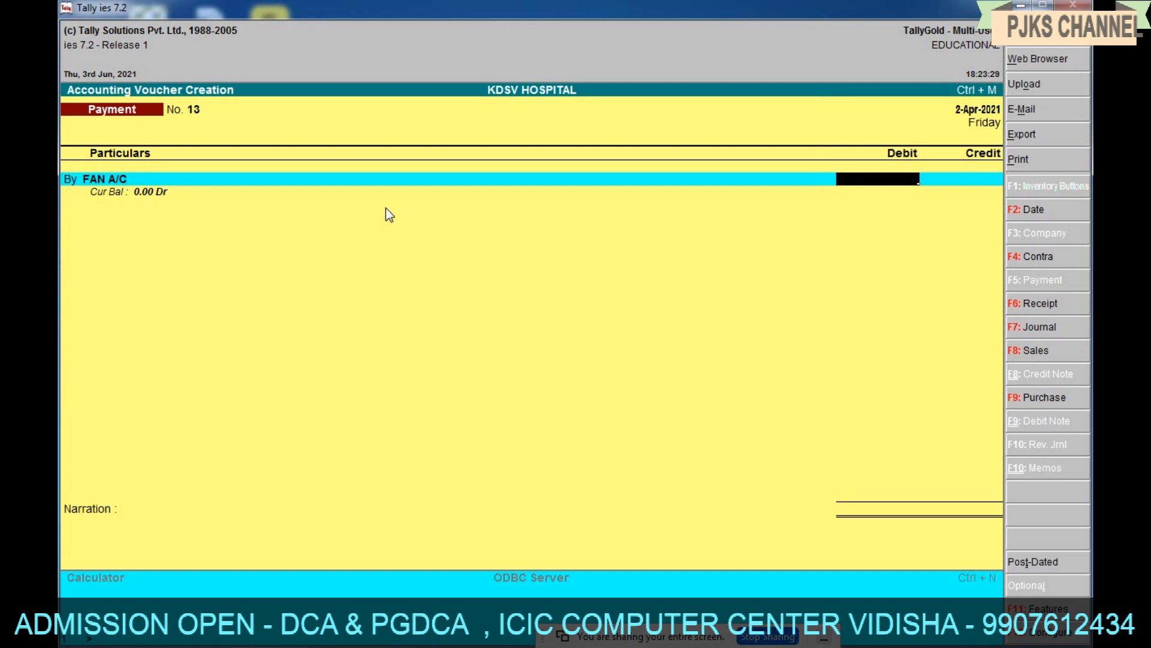
{"action": "type", "text": "2000"}
{"action": "key", "text": "Return"}
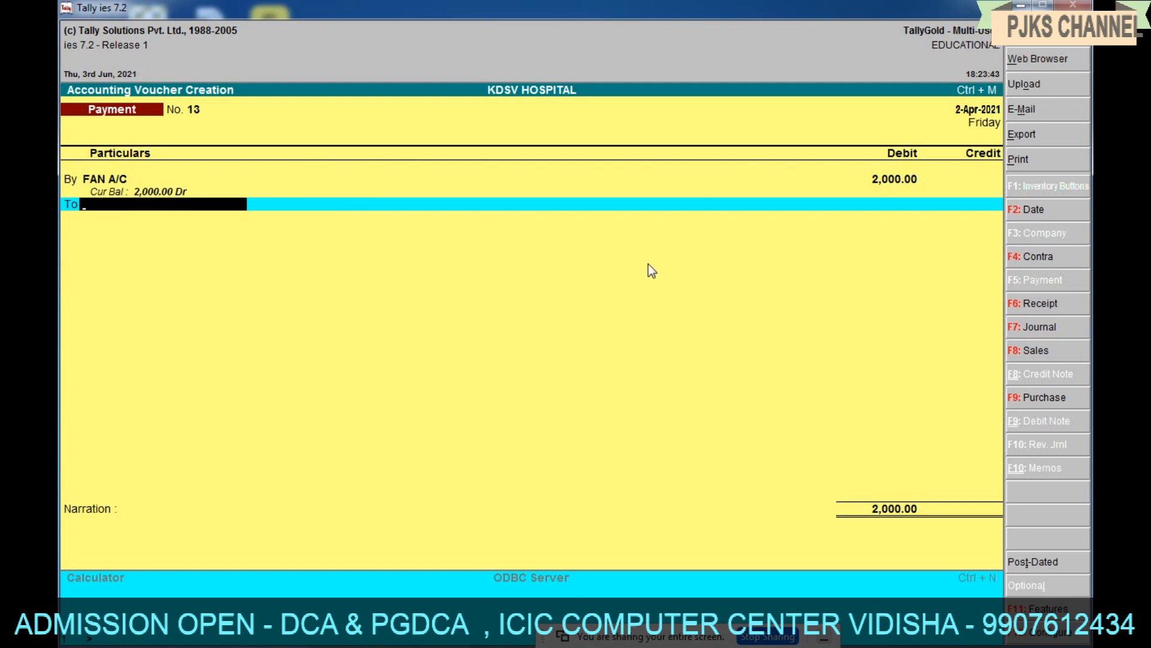
{"action": "type", "text": "C"}
{"action": "key", "text": "Down"}
{"action": "key", "text": "Return"}
{"action": "key", "text": "Return"}
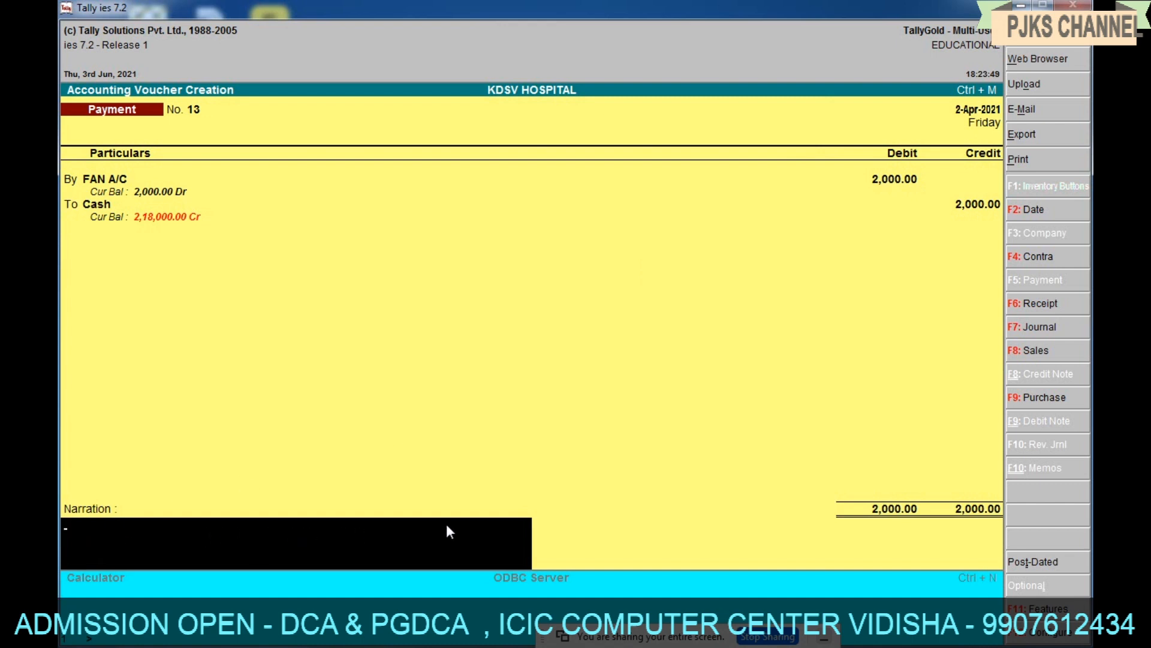
{"action": "key", "text": "Return"}
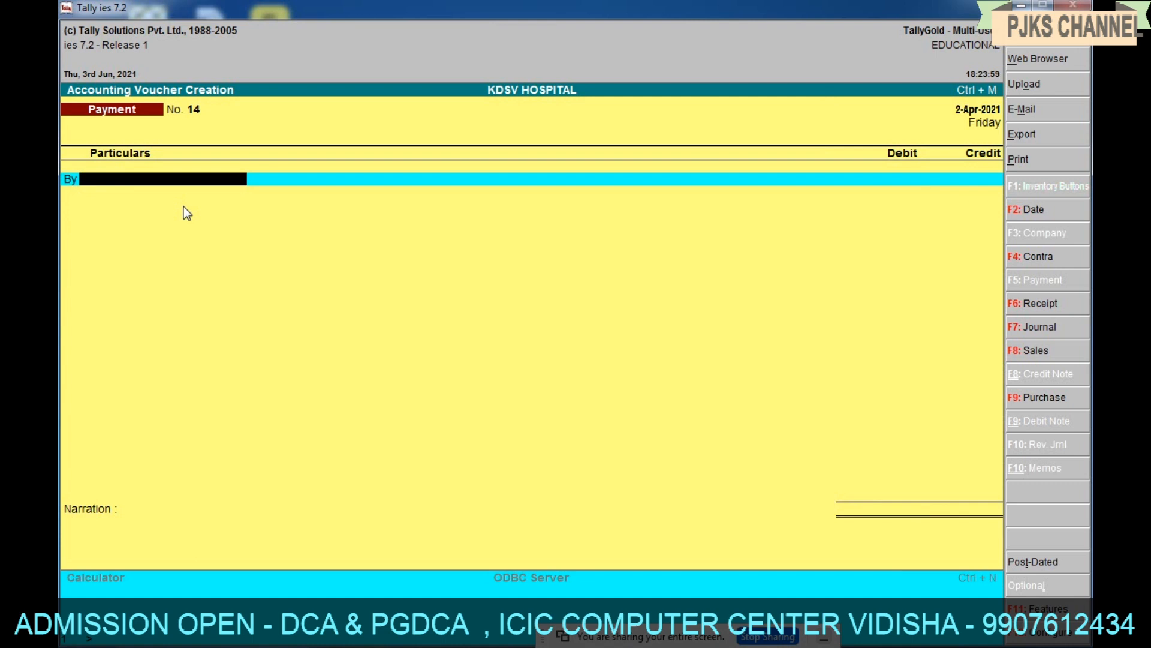
- Record a payment voucher that debits AC A/C and credits Cash with 35,000, leaving the narration empty
{"action": "type", "text": "AC"}
{"action": "key", "text": "Return"}
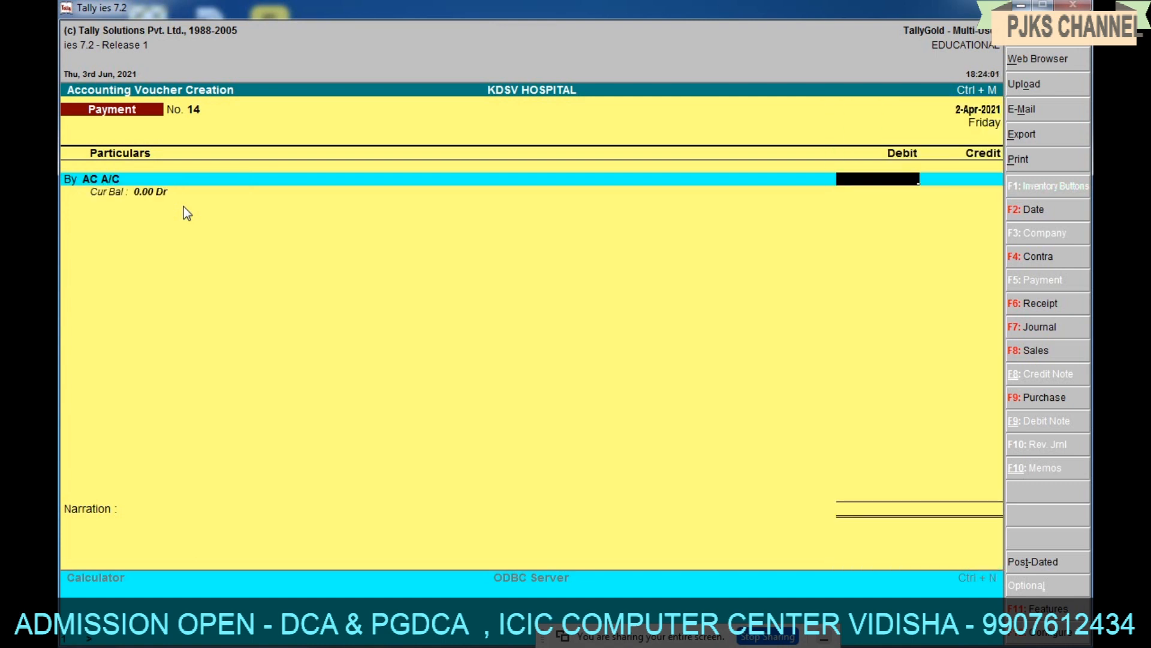
{"action": "type", "text": "35000"}
{"action": "key", "text": "Return"}
{"action": "key", "text": "Return"}
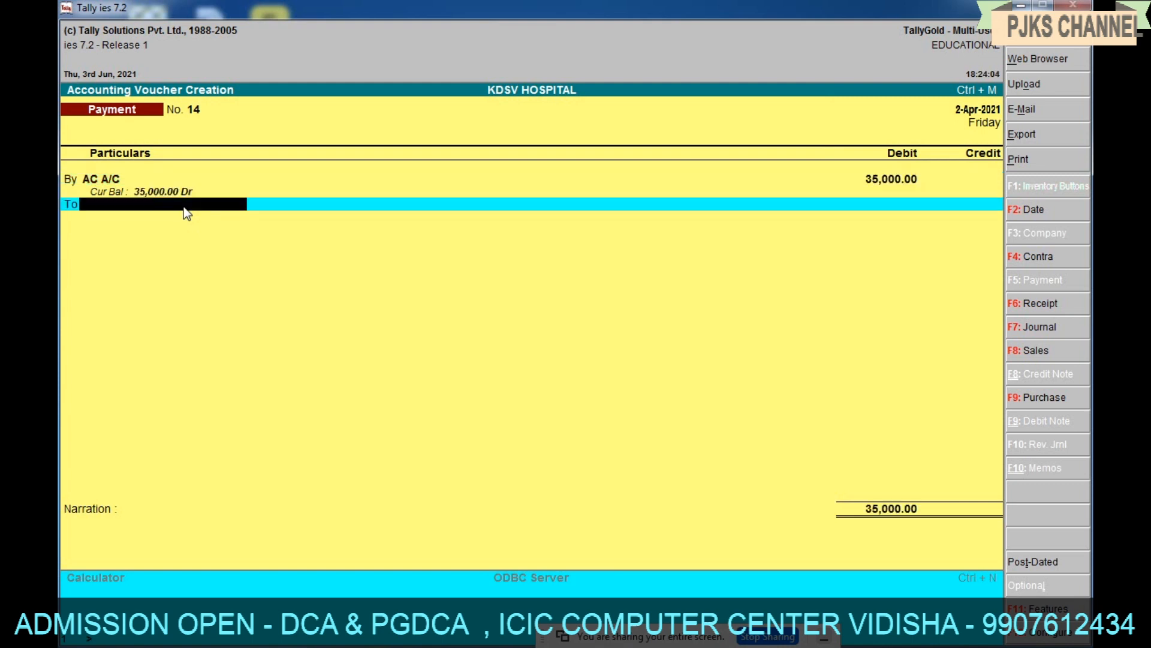
{"action": "type", "text": "C"}
{"action": "key", "text": "Down"}
{"action": "key", "text": "Up"}
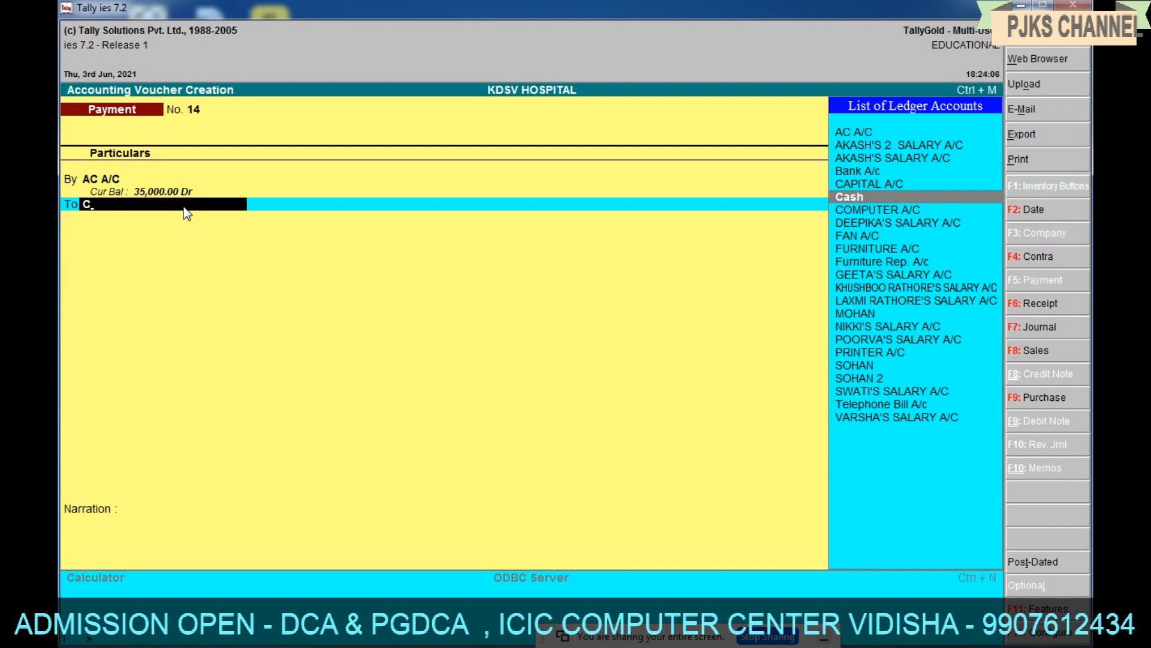
{"action": "key", "text": "Return"}
{"action": "key", "text": "Return"}
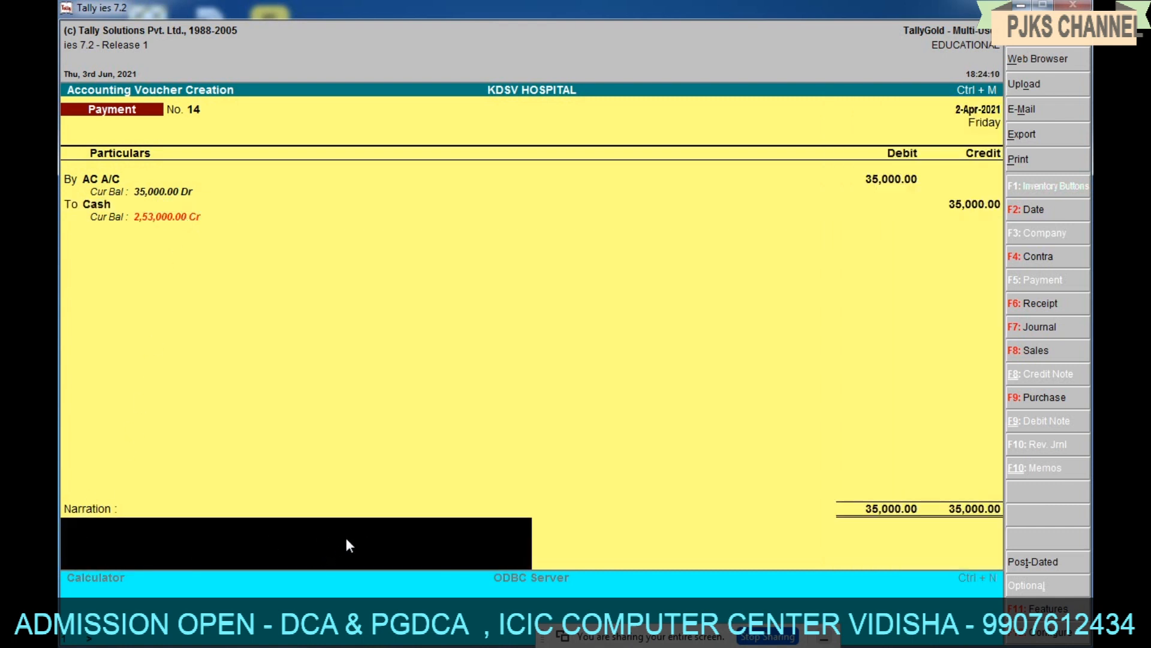
{"action": "key", "text": "Return"}
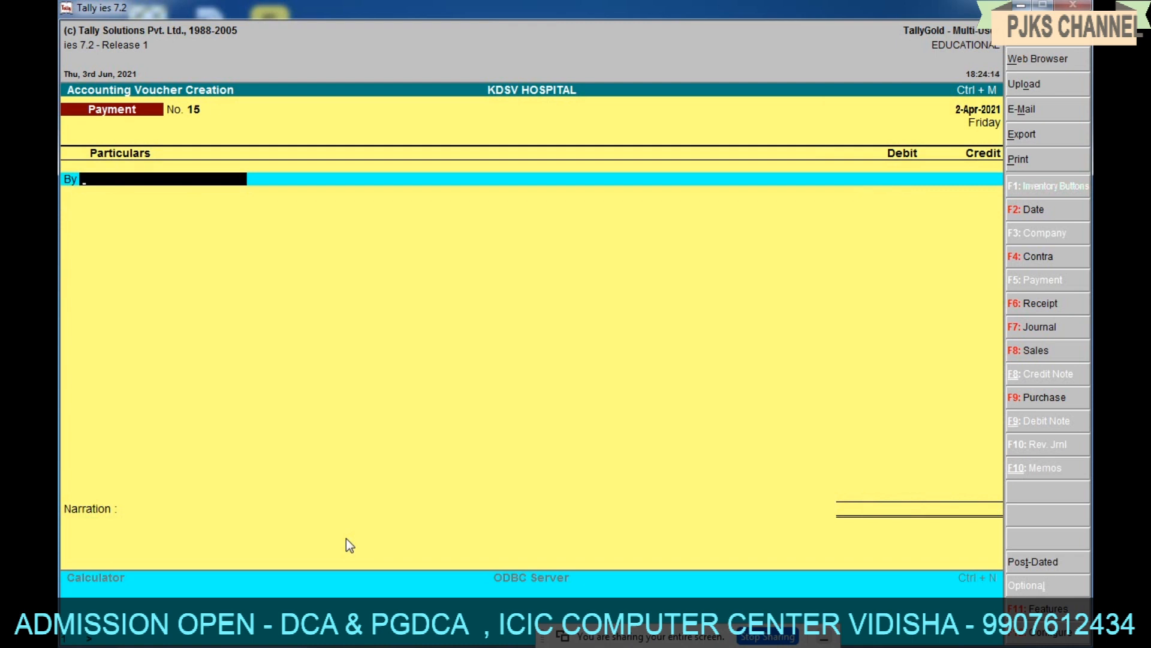
- Record a payment voucher that debits PRINTER A/C and credits Cash with 11,000, leaving the narration empty
{"action": "type", "text": "PRI"}
{"action": "key", "text": "Return"}
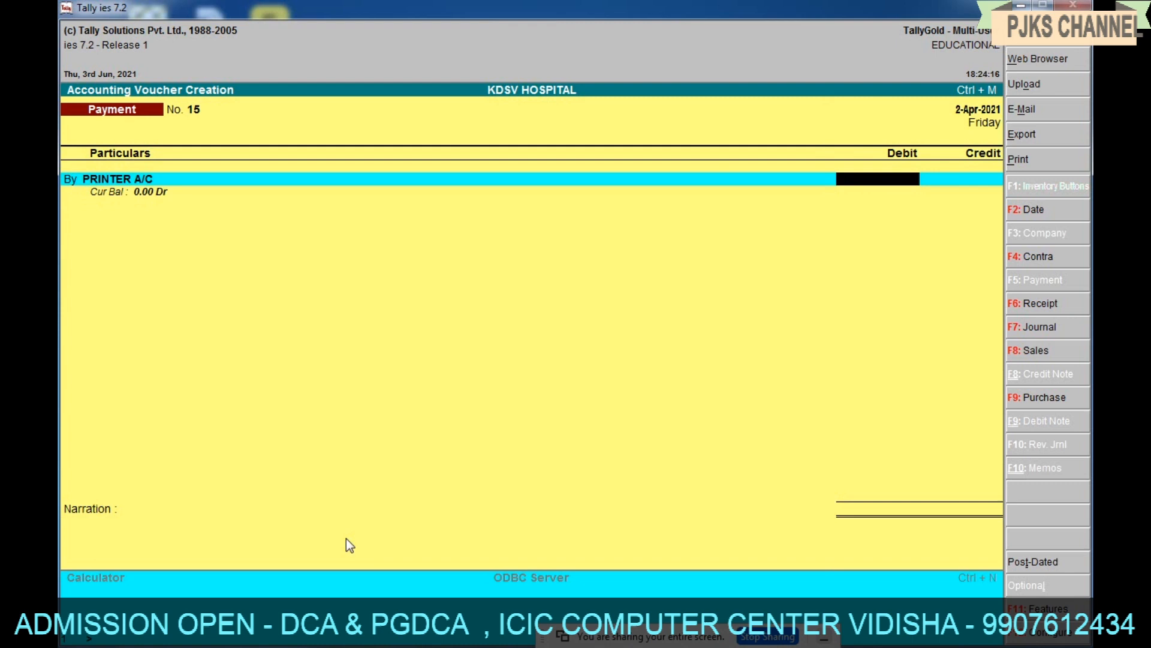
{"action": "type", "text": "11000"}
{"action": "key", "text": "Return"}
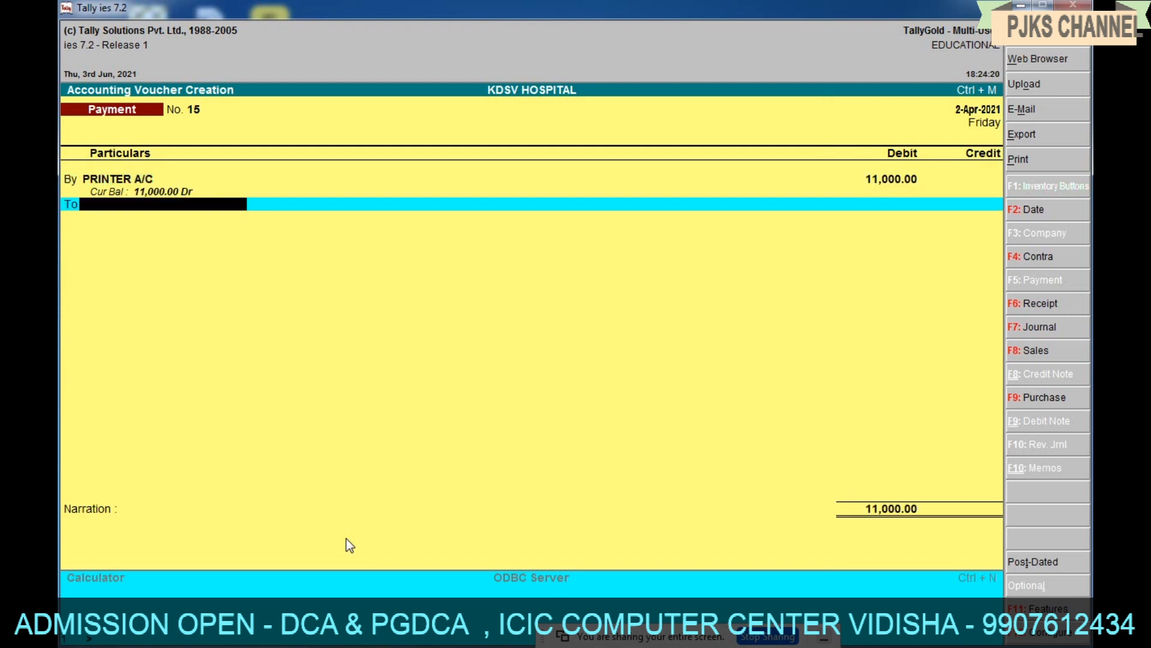
{"action": "type", "text": "C"}
{"action": "key", "text": "Down"}
{"action": "key", "text": "Return"}
{"action": "key", "text": "Return"}
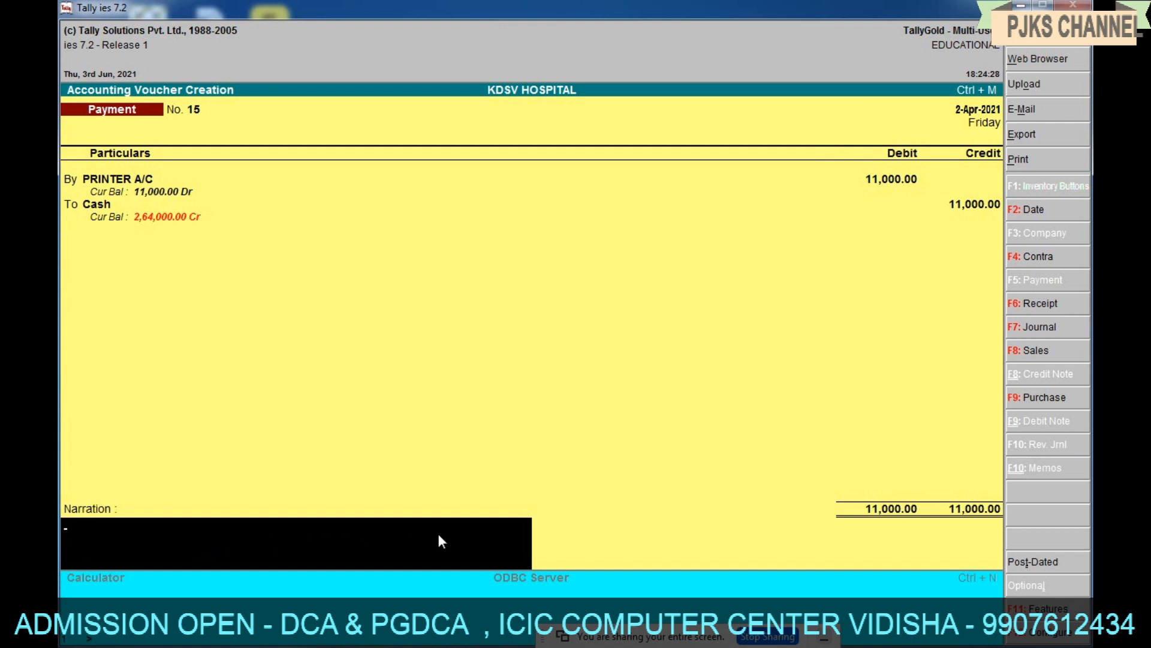
{"action": "key", "text": "Return"}
{"action": "key", "text": "Return"}
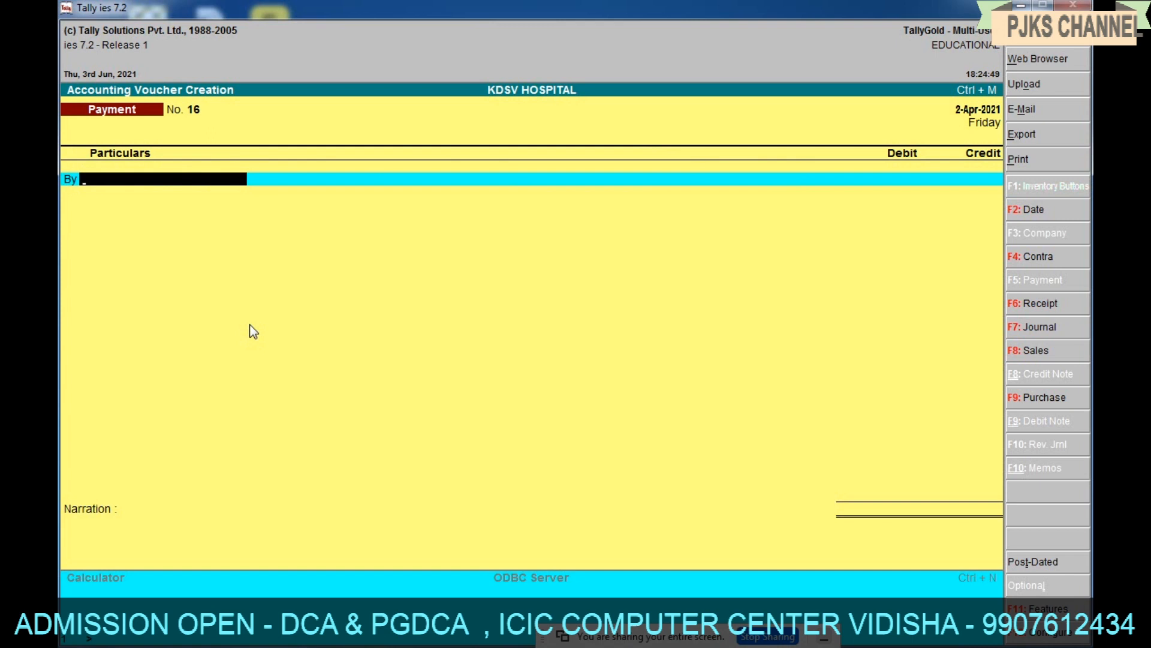
- Change the voucher date to 31 March 2022
{"action": "key", "text": "F2"}
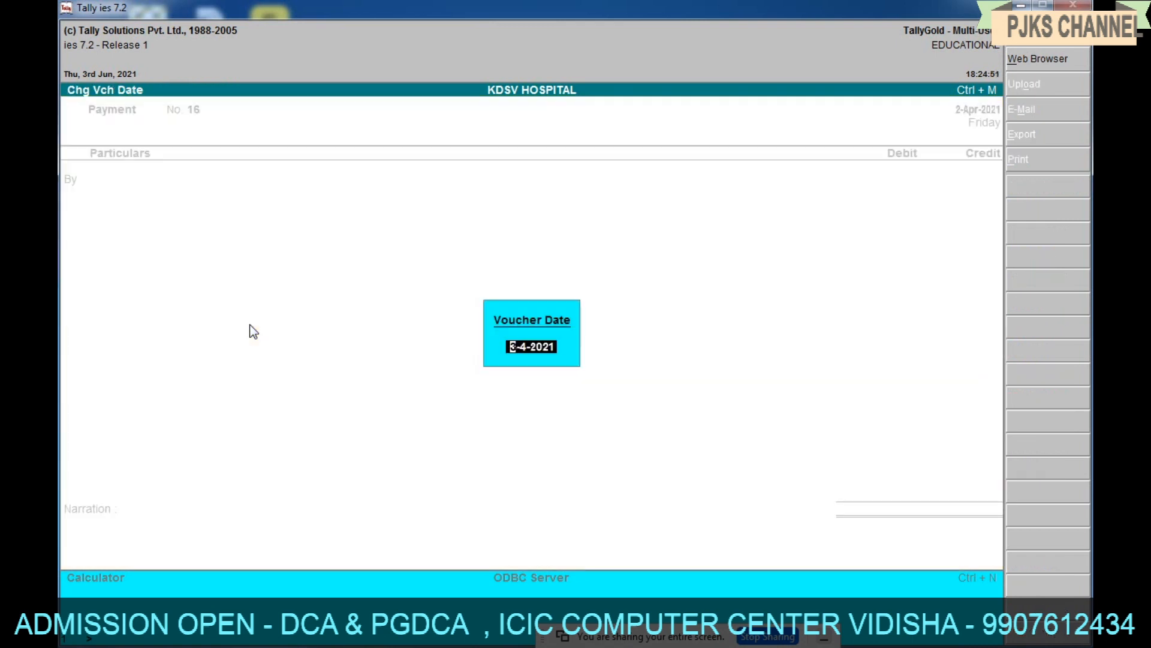
{"action": "type", "text": "31/3"}
{"action": "key", "text": "Return"}
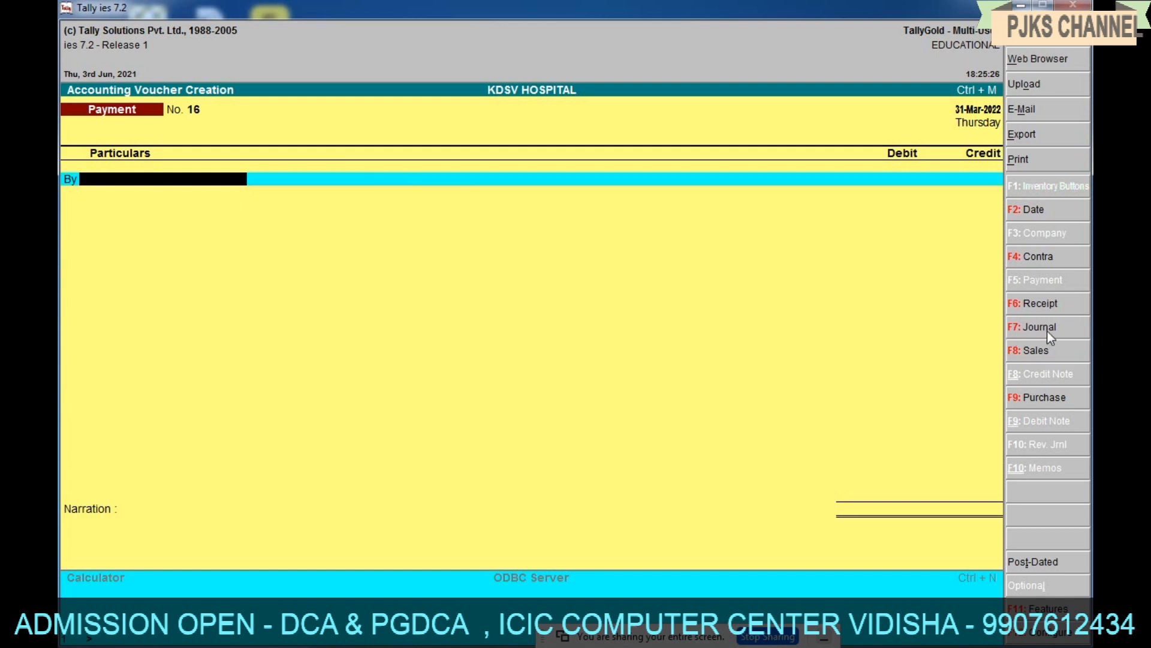
- Start a journal voucher and create the ledger DEP A/C under Indirect Expenses for its debit line
{"action": "left_click", "coordinate": [1032, 328]}
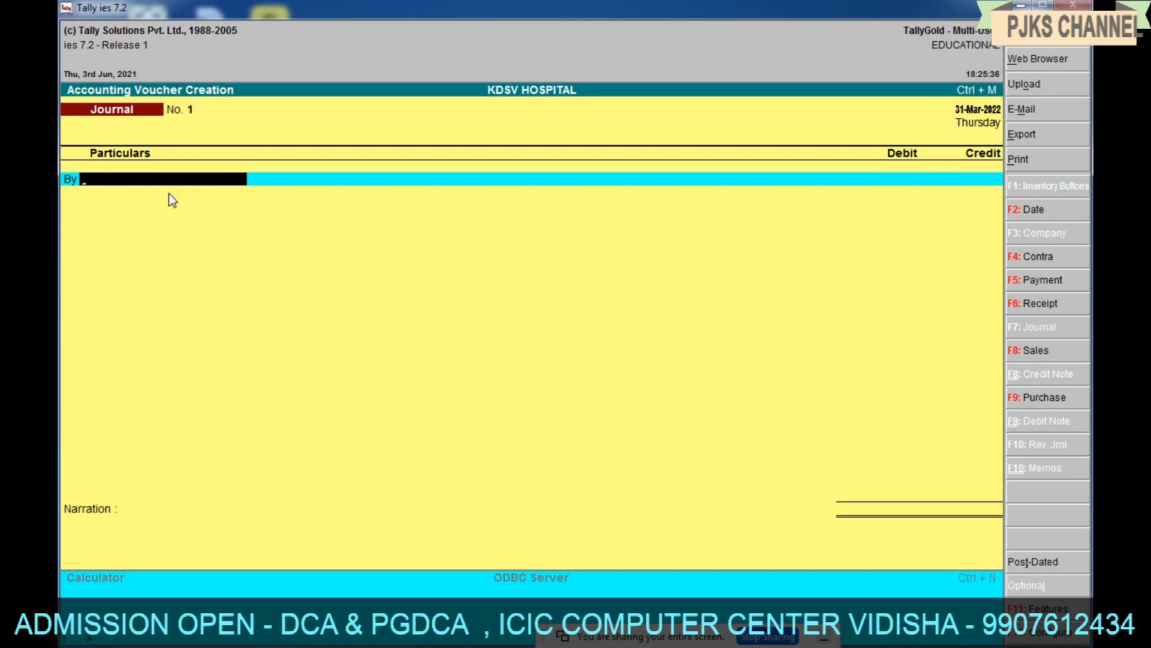
{"action": "type", "text": "D"}
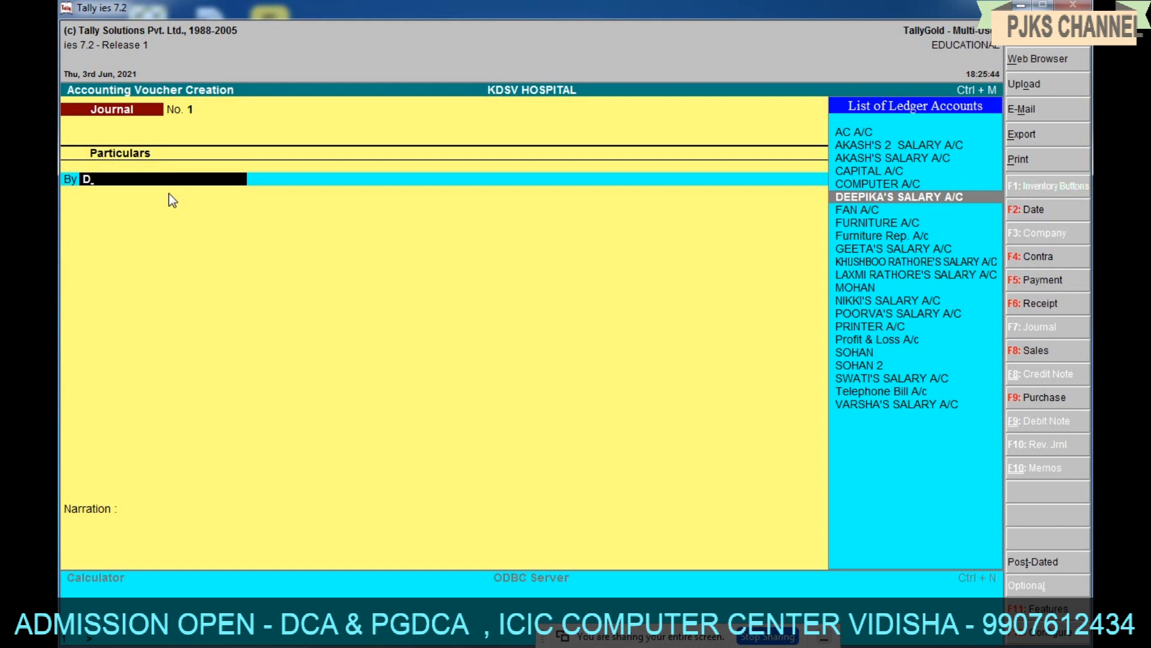
{"action": "key", "text": "alt+c"}
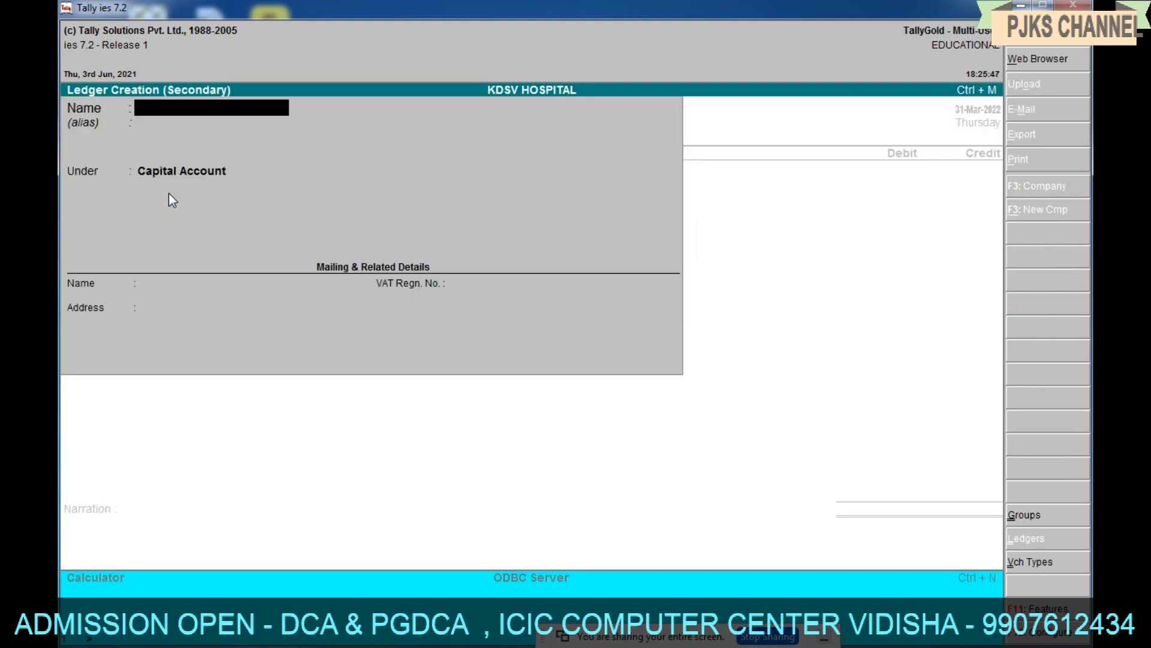
{"action": "type", "text": "DEP A/C"}
{"action": "key", "text": "Return"}
{"action": "key", "text": "Return"}
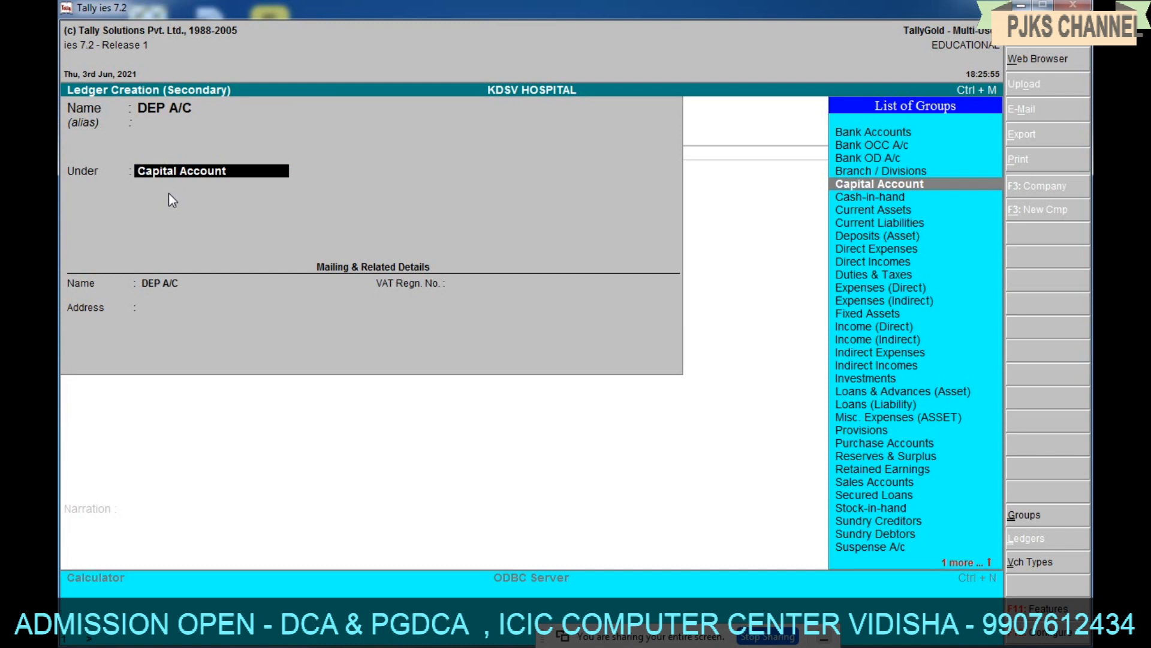
{"action": "type", "text": "I"}
{"action": "key", "text": "Up"}
{"action": "key", "text": "Up"}
{"action": "key", "text": "Up"}
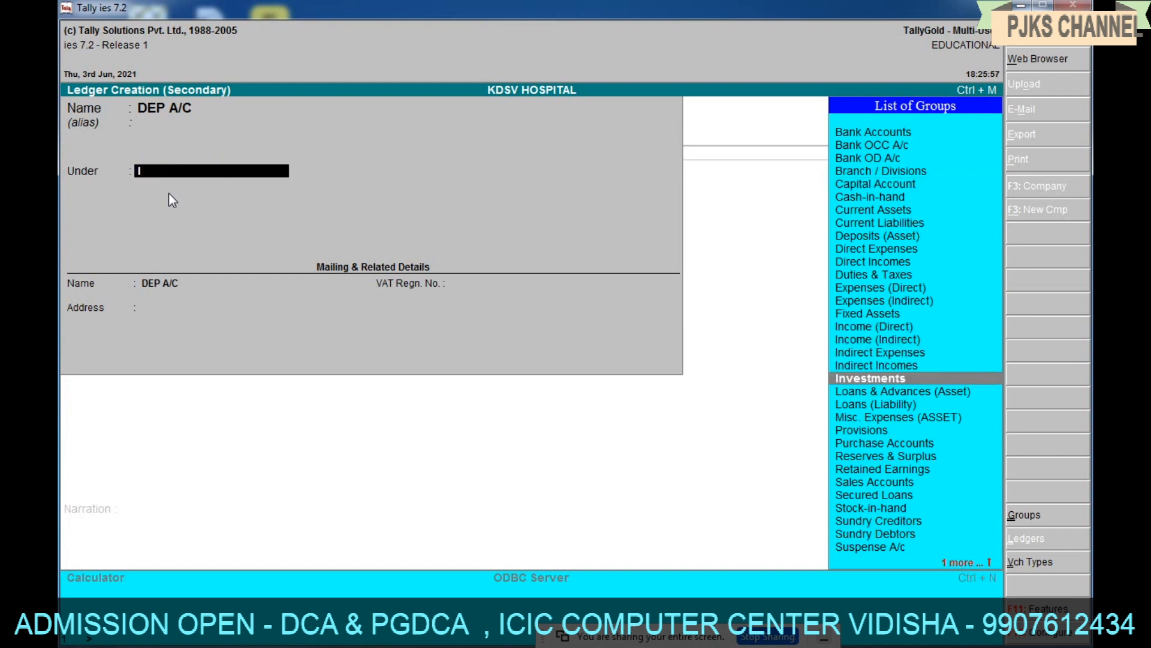
{"action": "key", "text": "Return"}
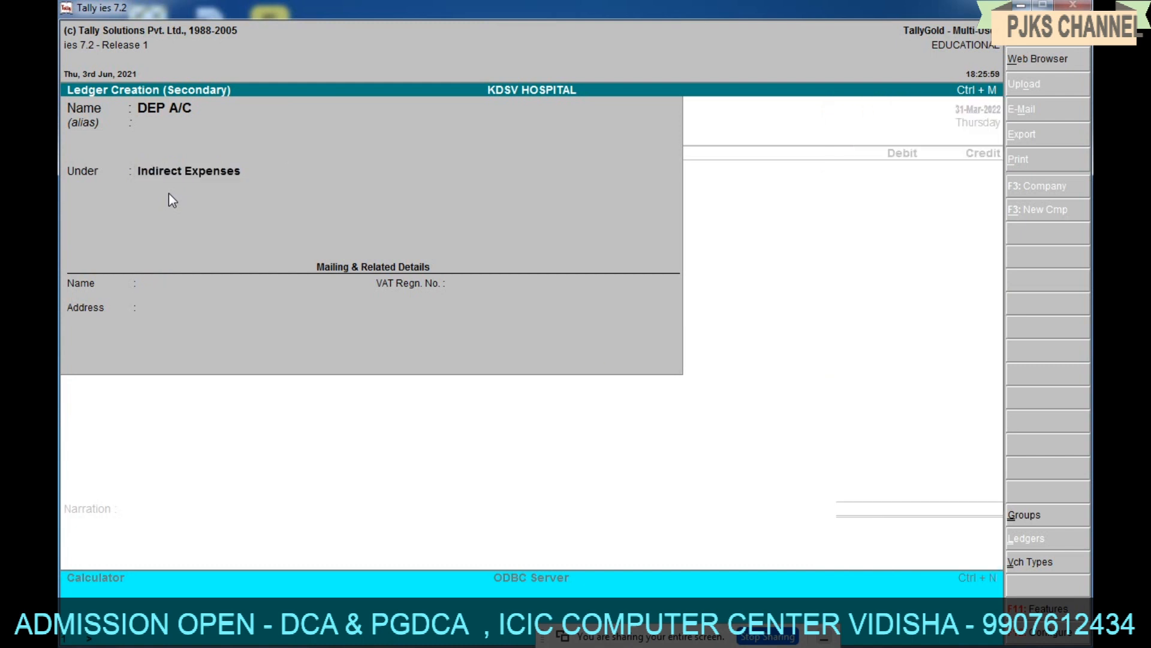
{"action": "key", "text": "Return"}
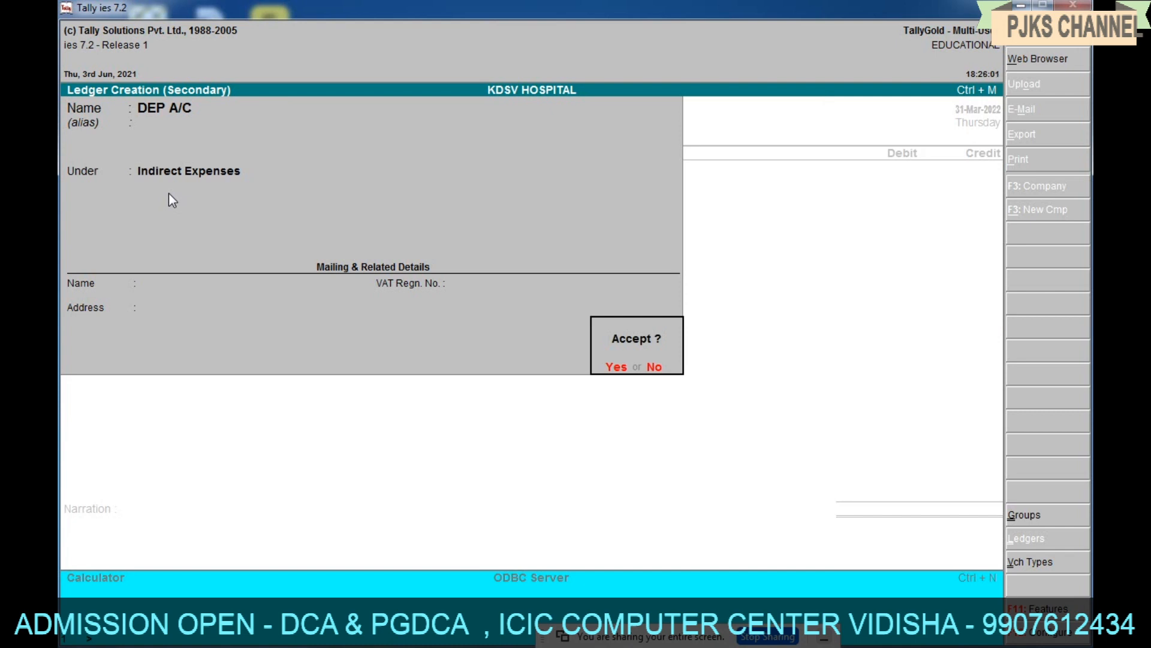
{"action": "key", "text": "Return"}
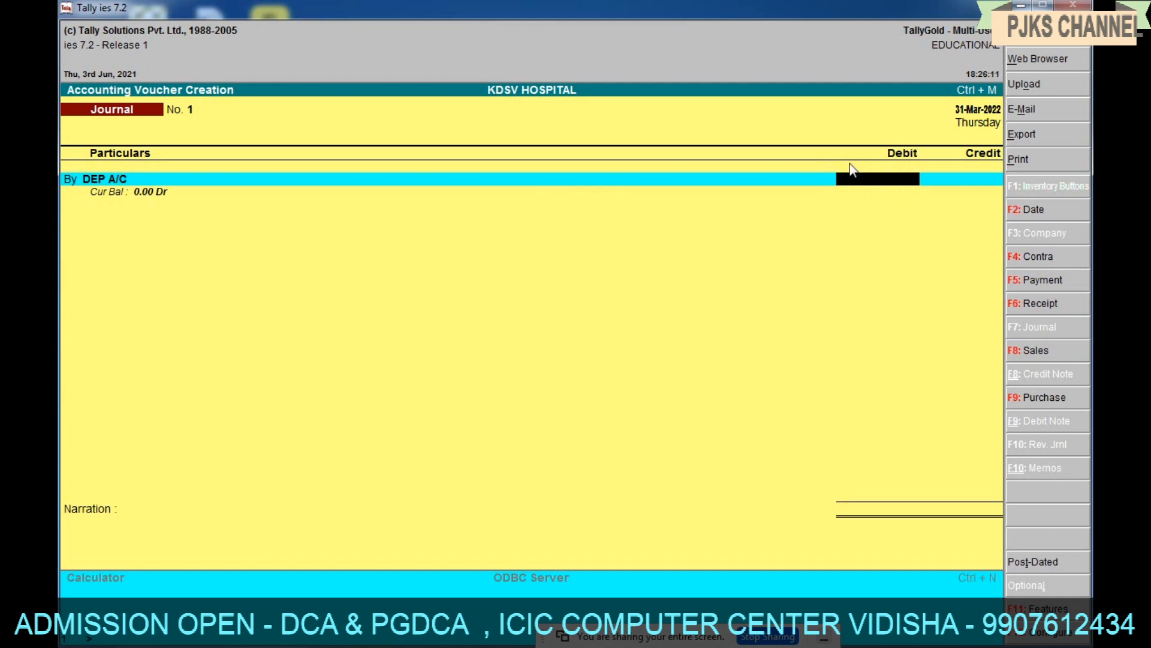
- Switch to the Book2 workbook in Excel and set the CP value in A2 to 18000
{"action": "left_click", "coordinate": [1023, 5]}
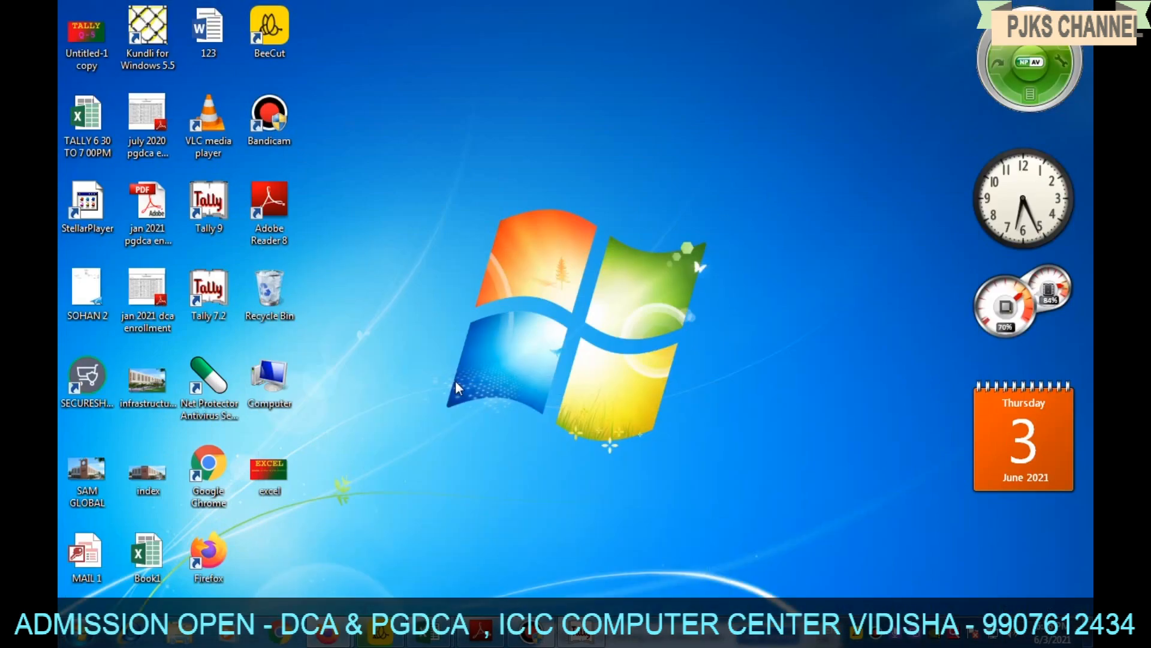
{"action": "mouse_move", "coordinate": [435, 636]}
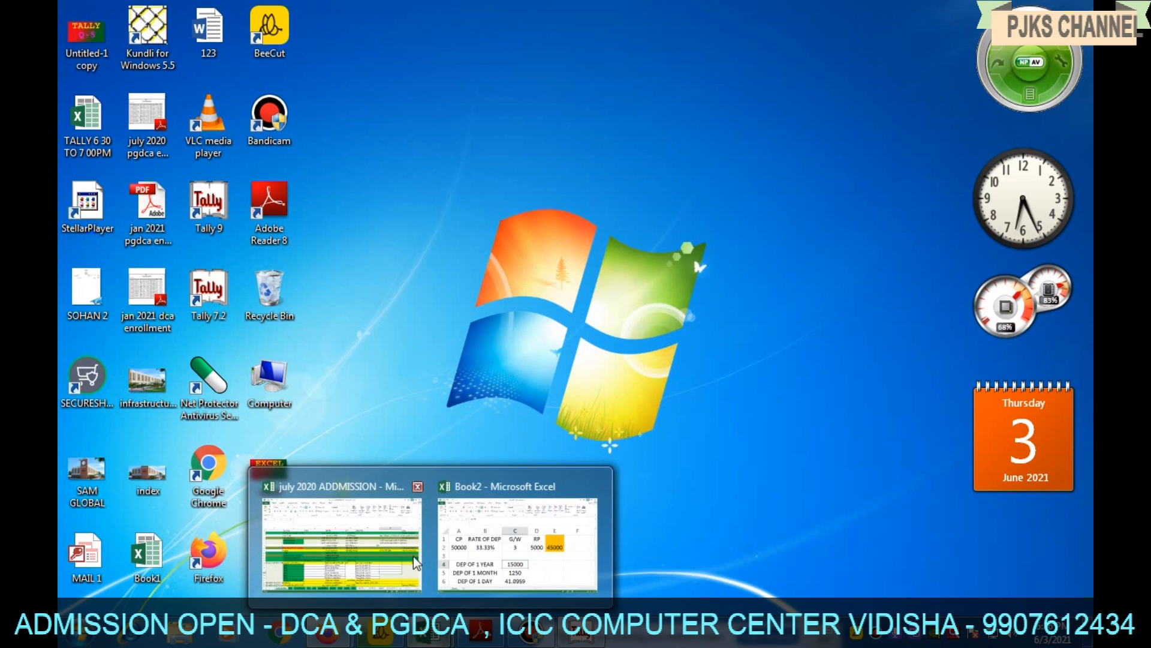
{"action": "left_click", "coordinate": [479, 527]}
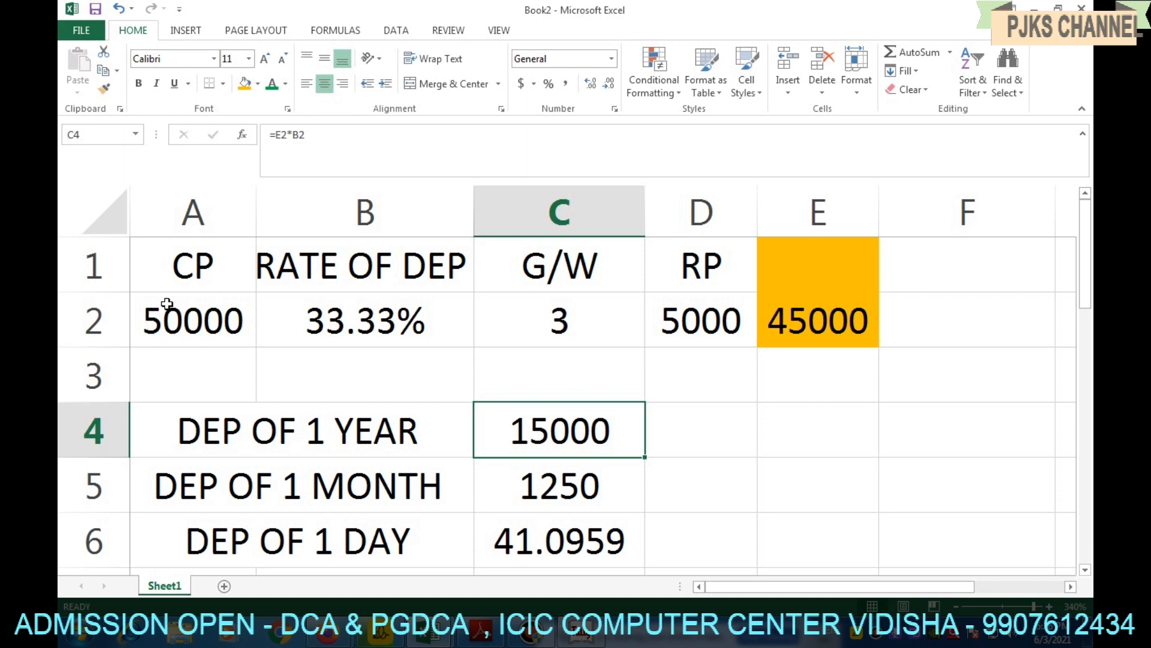
{"action": "left_click", "coordinate": [209, 332]}
{"action": "type", "text": "18"}
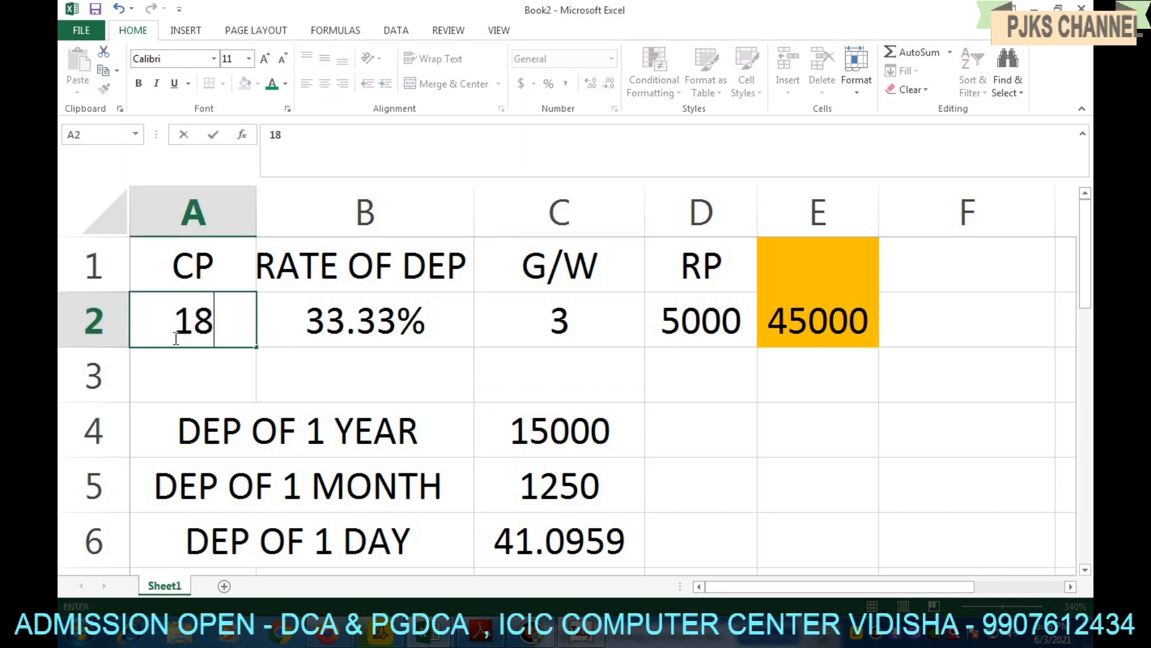
{"action": "type", "text": "000"}
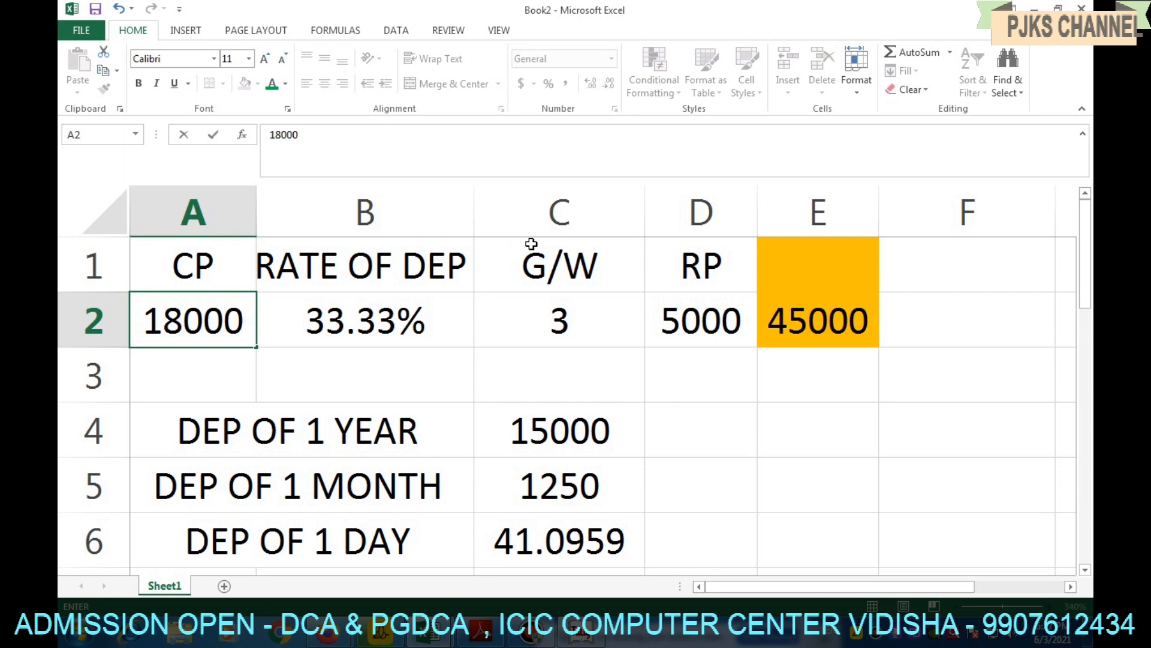
- Set the G/W value in C2 to 2 and the RP value in D2 to 4000
{"action": "left_click", "coordinate": [558, 321]}
{"action": "type", "text": "2"}
{"action": "key", "text": "Return"}
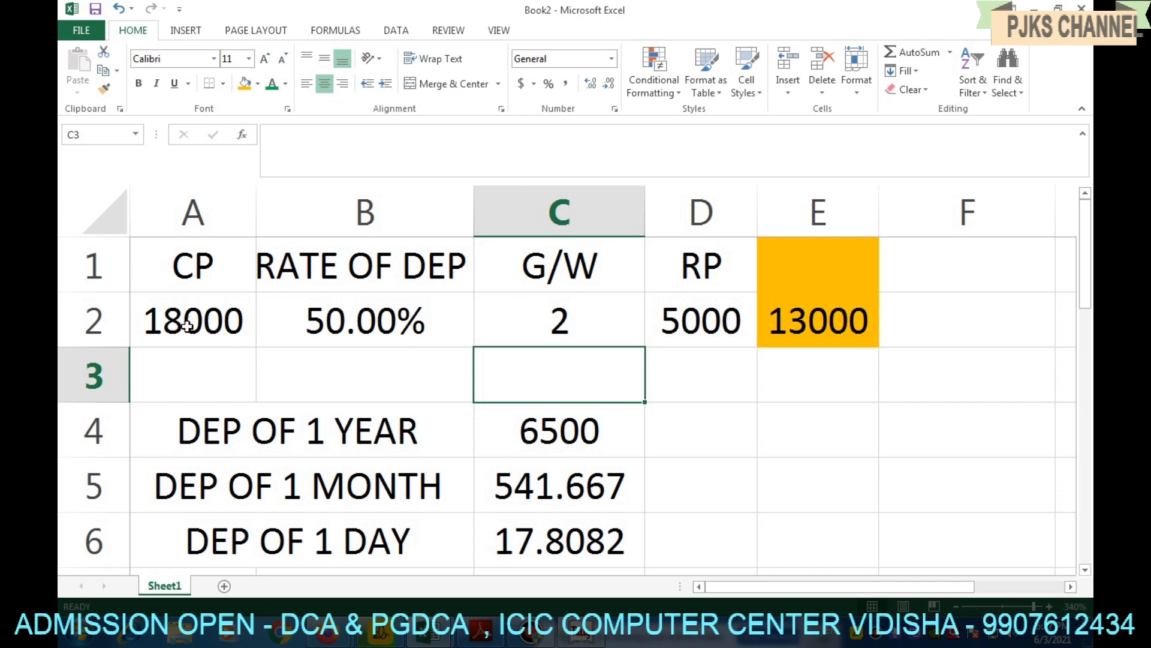
{"action": "left_click", "coordinate": [713, 316]}
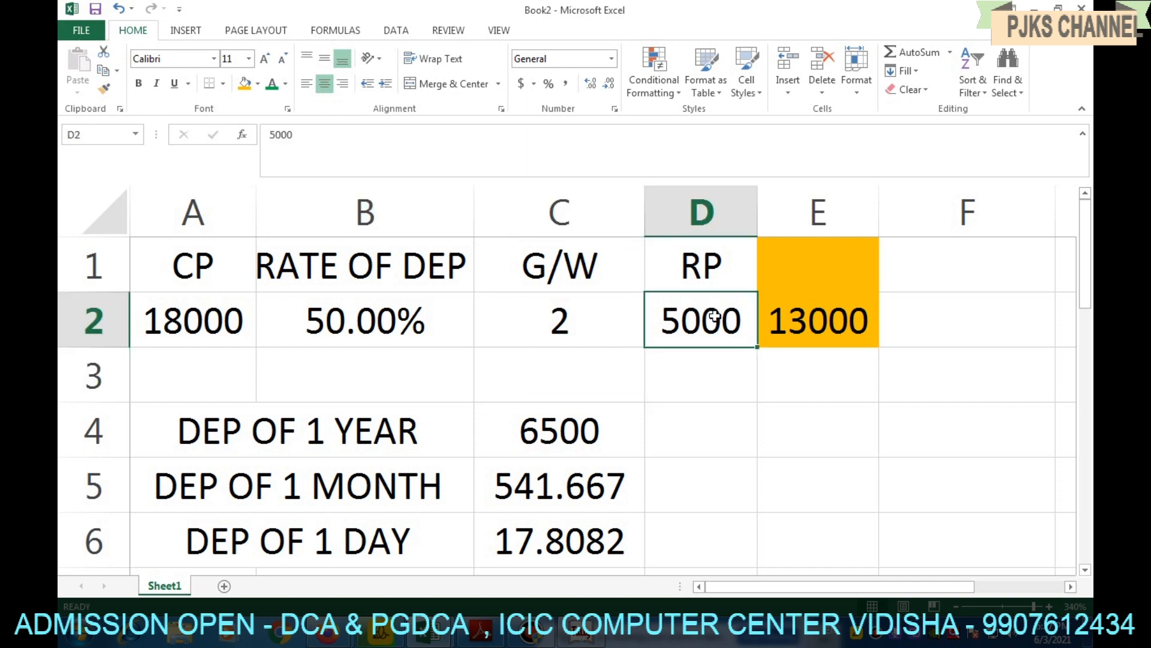
{"action": "type", "text": "4000"}
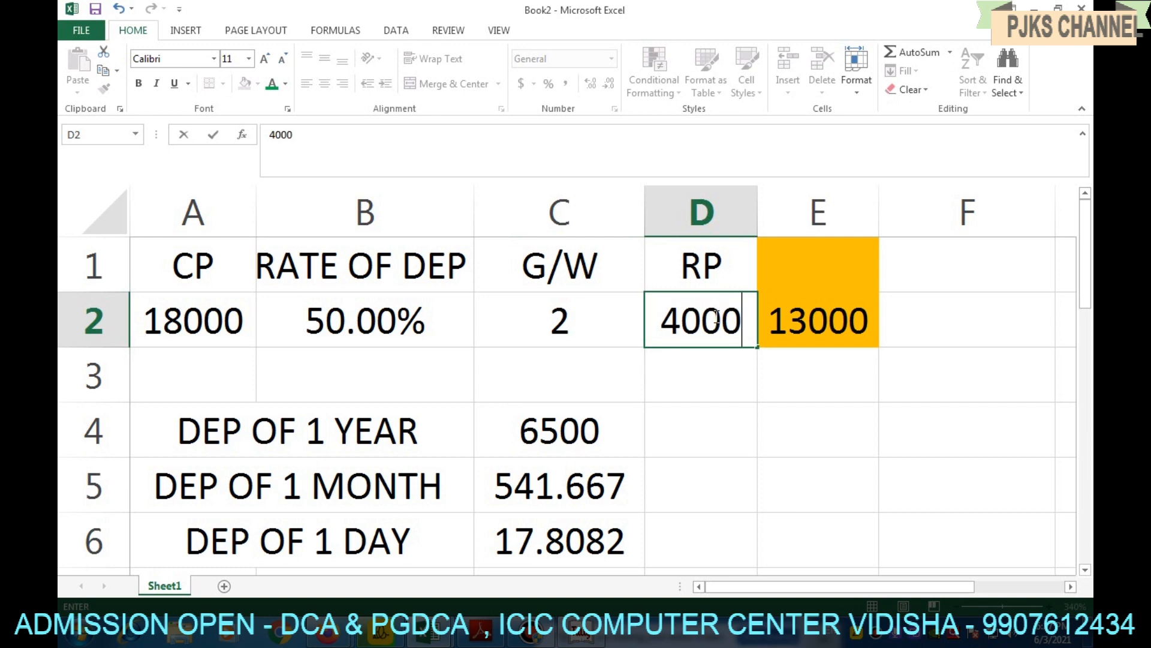
{"action": "key", "text": "Return"}
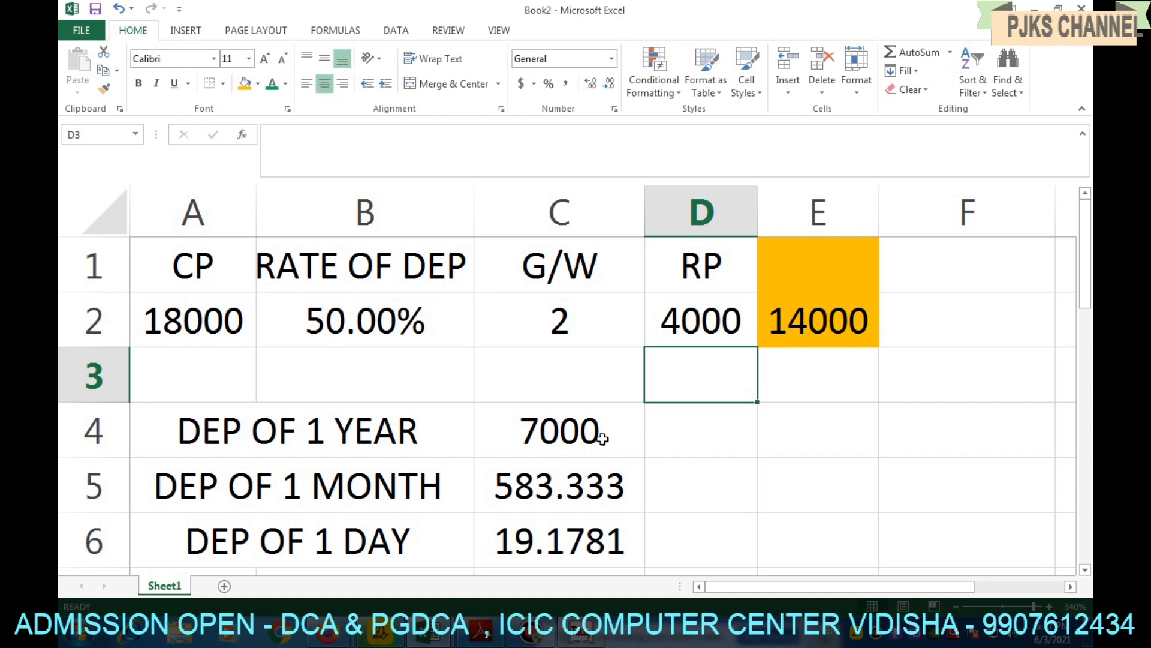
- Switch back to Tally and debit DEP A/C with 1, continuing to a credit line
{"action": "left_click", "coordinate": [582, 637]}
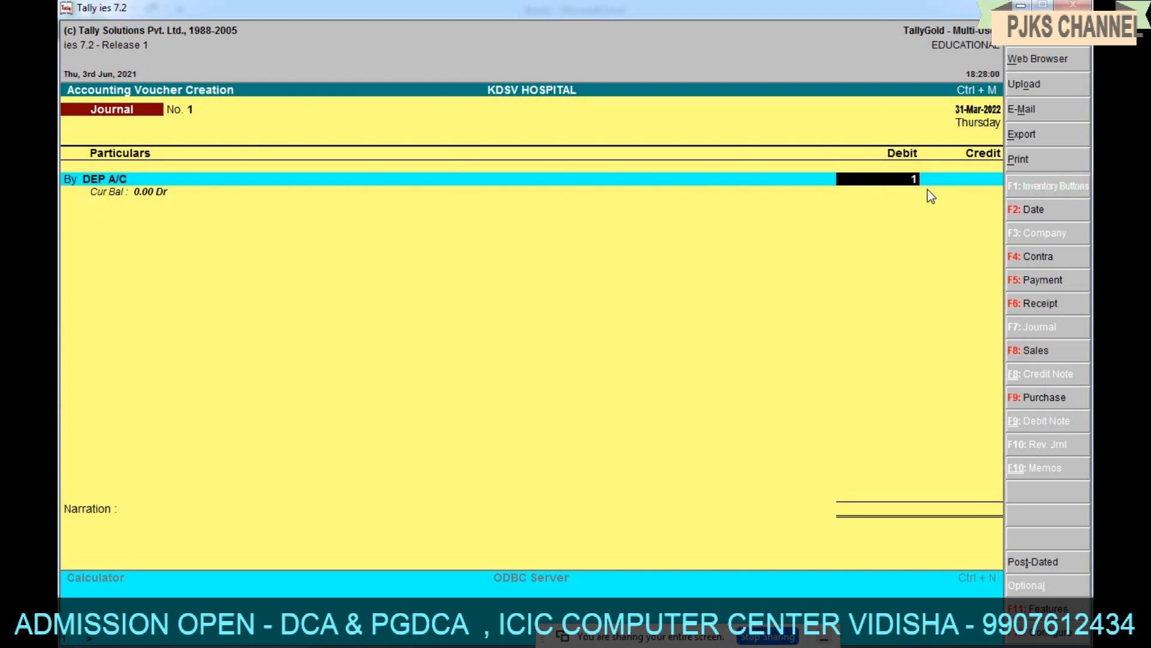
{"action": "key", "text": "Return"}
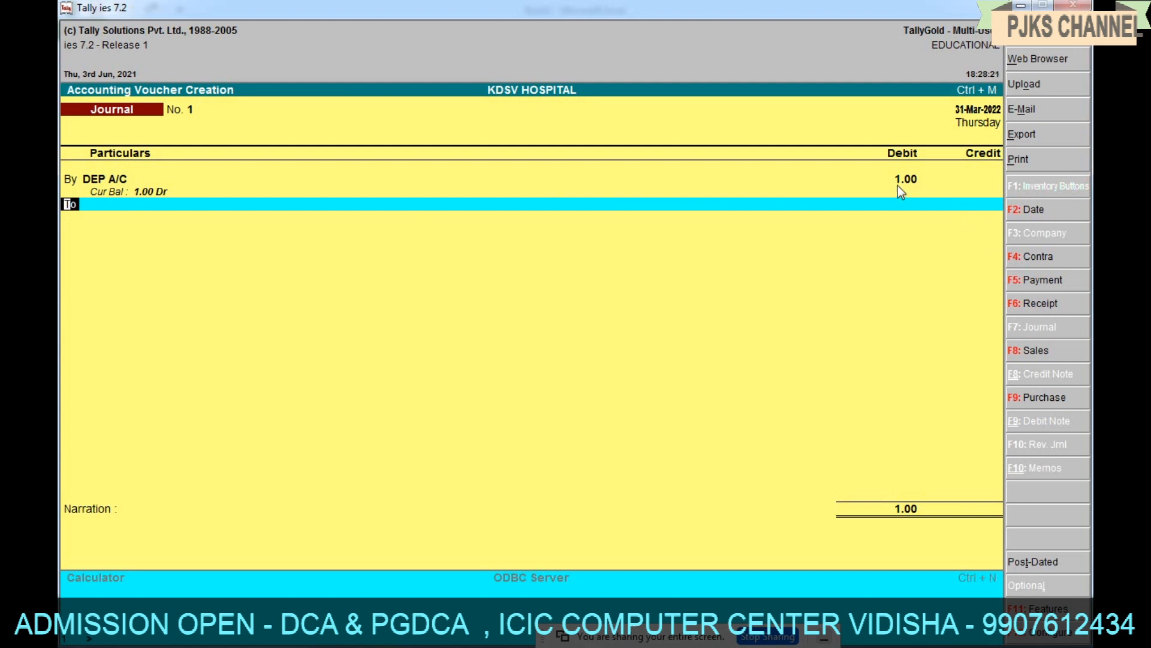
{"action": "key", "text": "Return"}
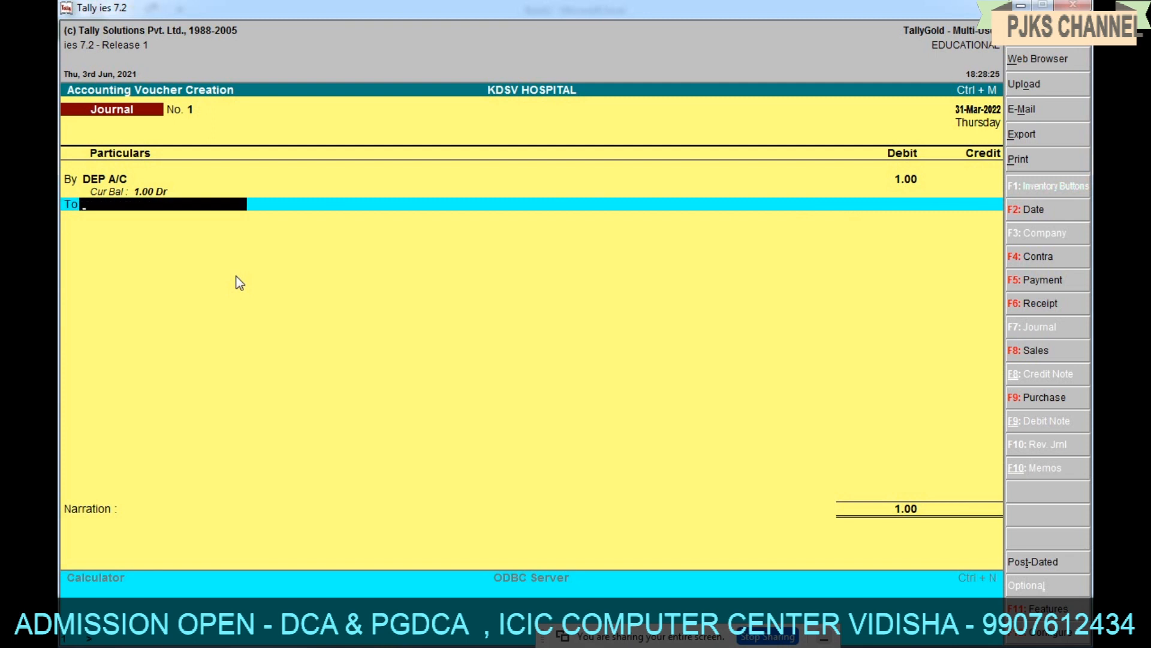
- Credit COMPUTER A/C with 7,000 and make the following voucher line another credit entry
{"action": "type", "text": "C"}
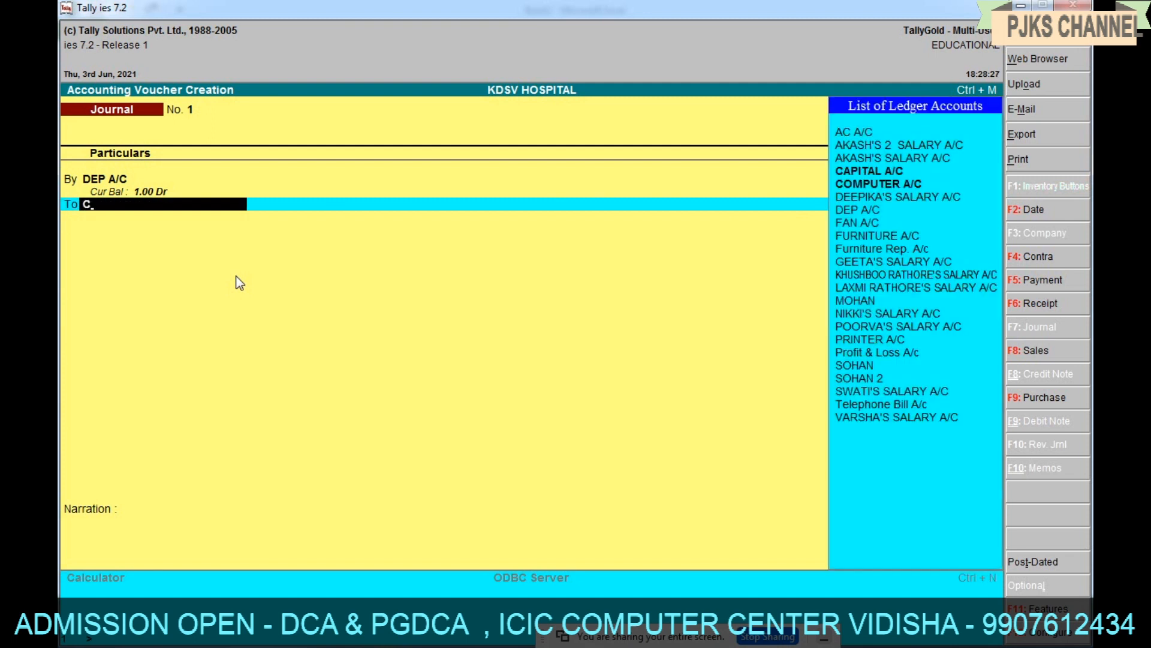
{"action": "key", "text": "Down"}
{"action": "key", "text": "Return"}
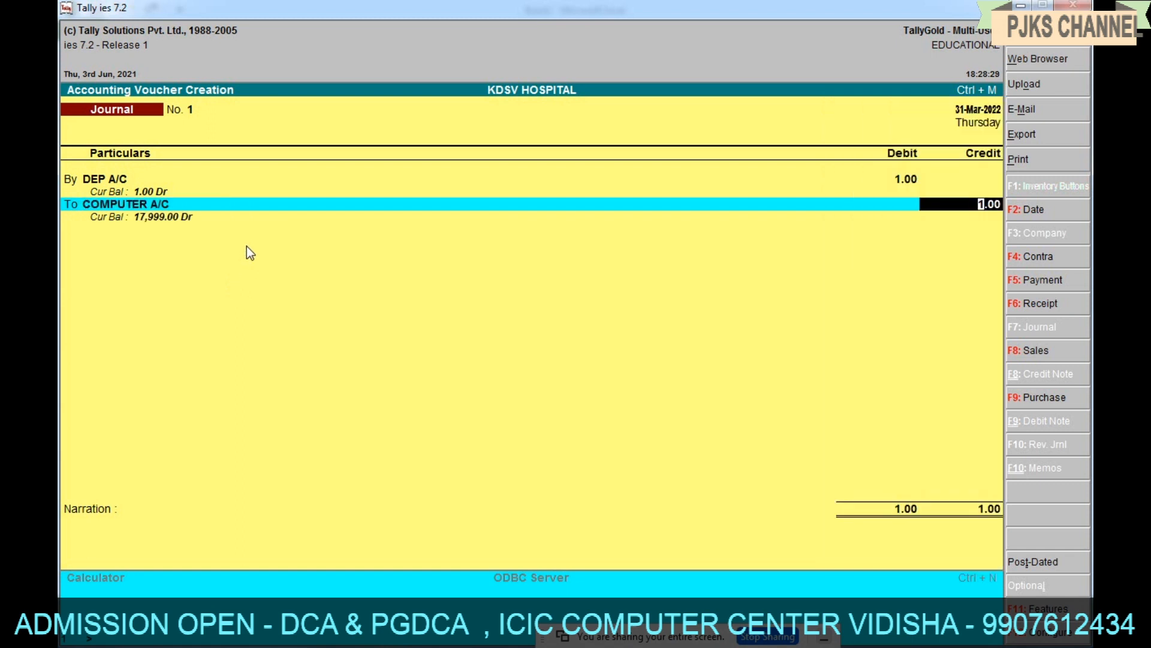
{"action": "type", "text": "7000"}
{"action": "key", "text": "Return"}
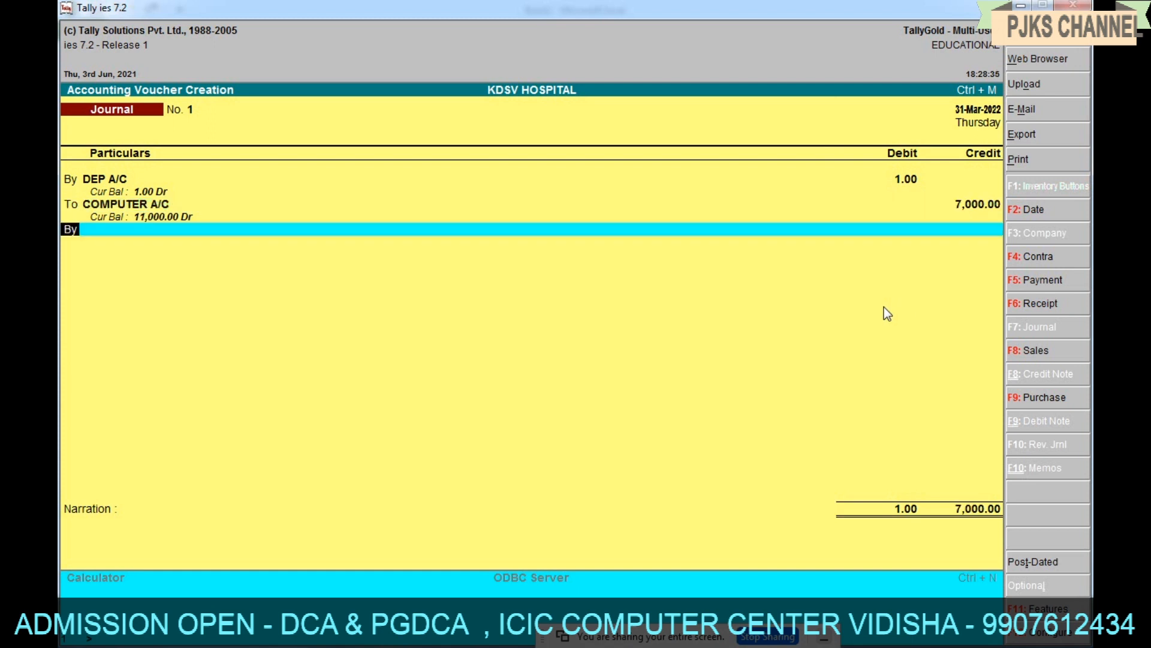
{"action": "type", "text": "T"}
{"action": "key", "text": "Return"}
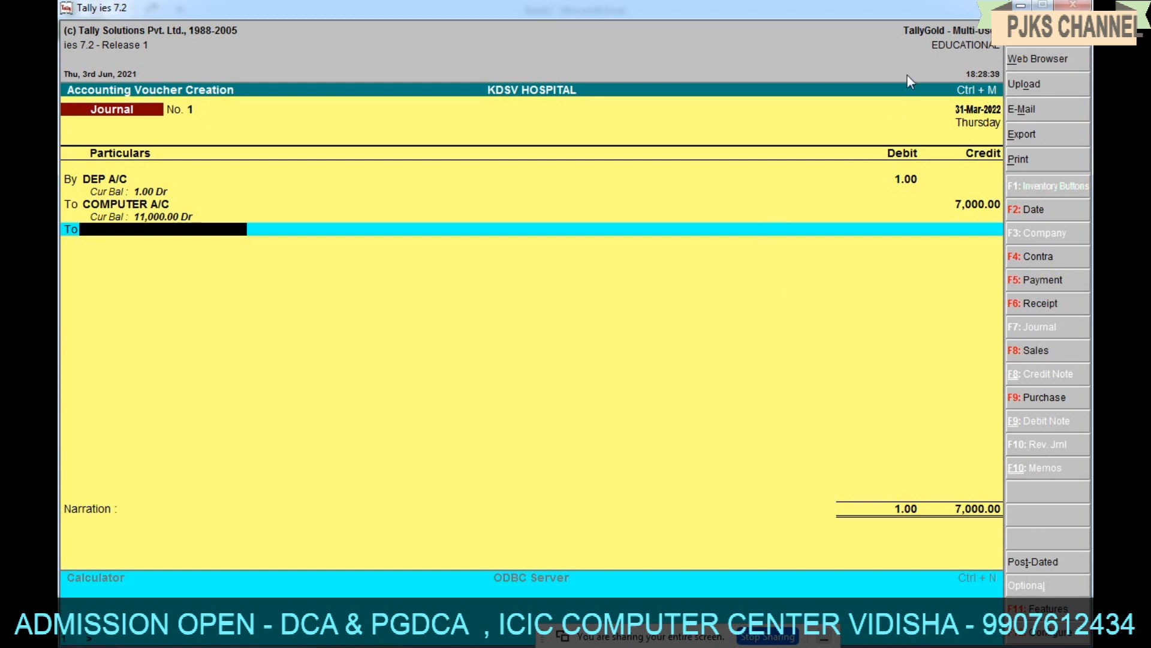
- Switch to the Book2 workbook in Excel and set CP in A2 to 11000 and RP in D2 to 3500
{"action": "left_click", "coordinate": [1017, 6]}
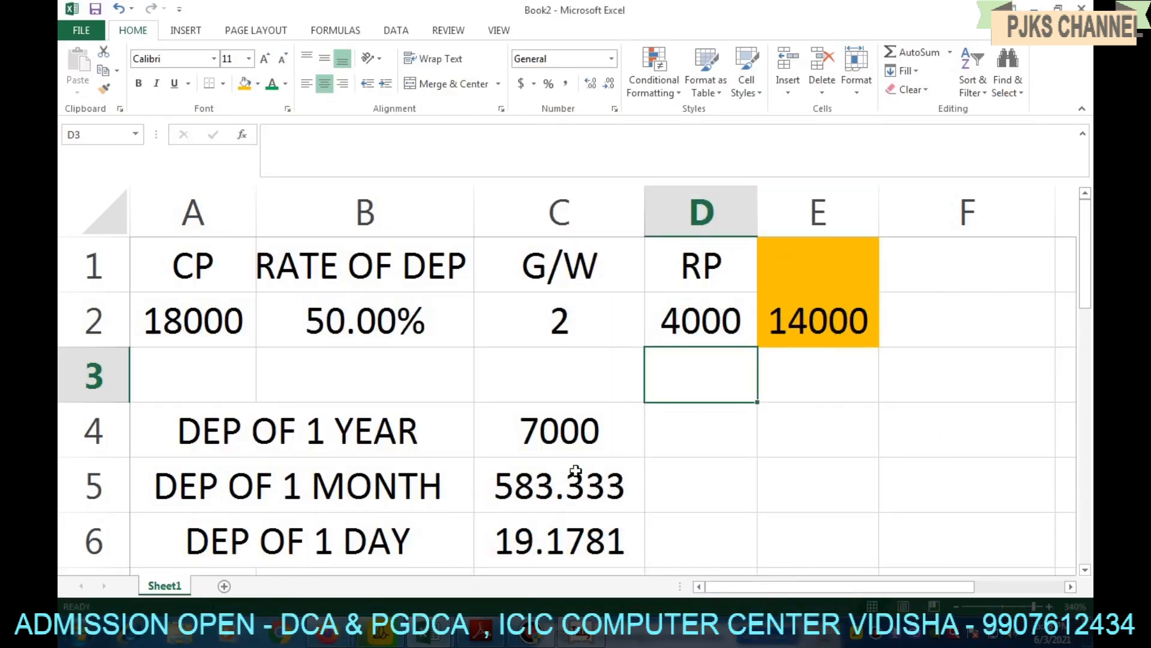
{"action": "left_click", "coordinate": [172, 322]}
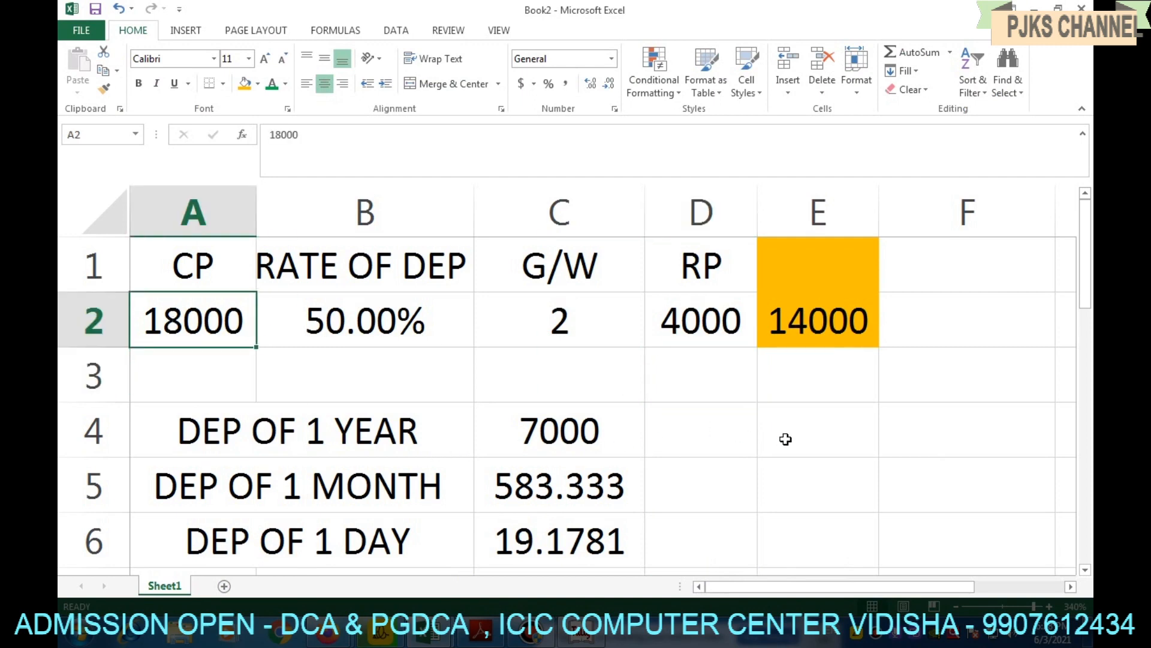
{"action": "type", "text": "11000"}
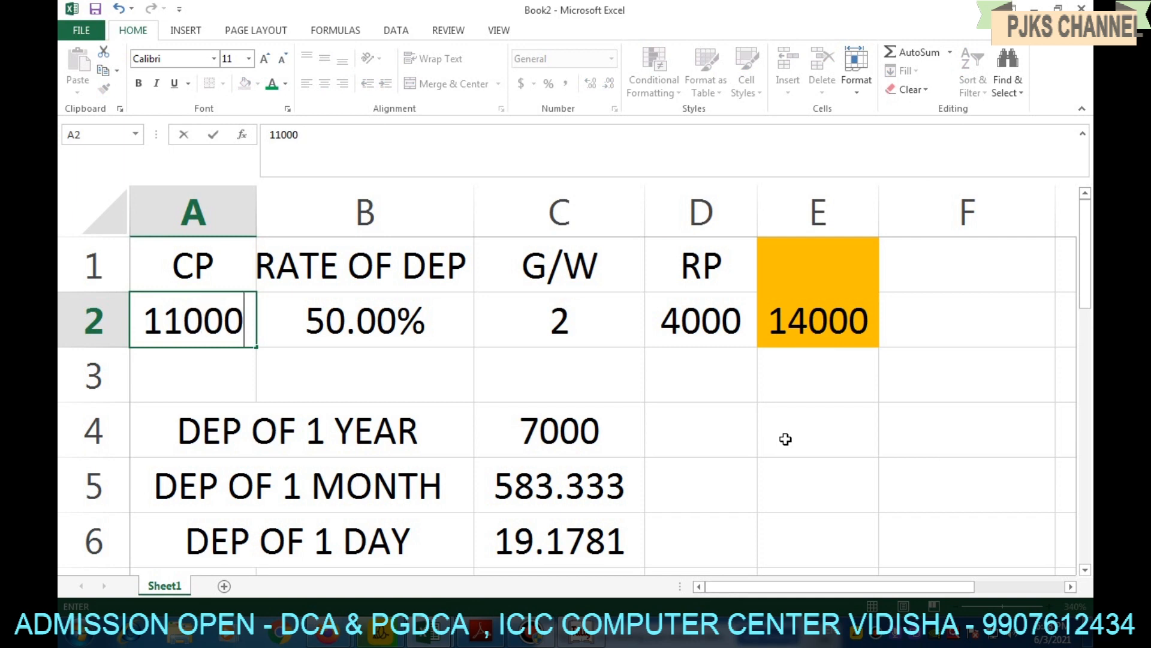
{"action": "key", "text": "Return"}
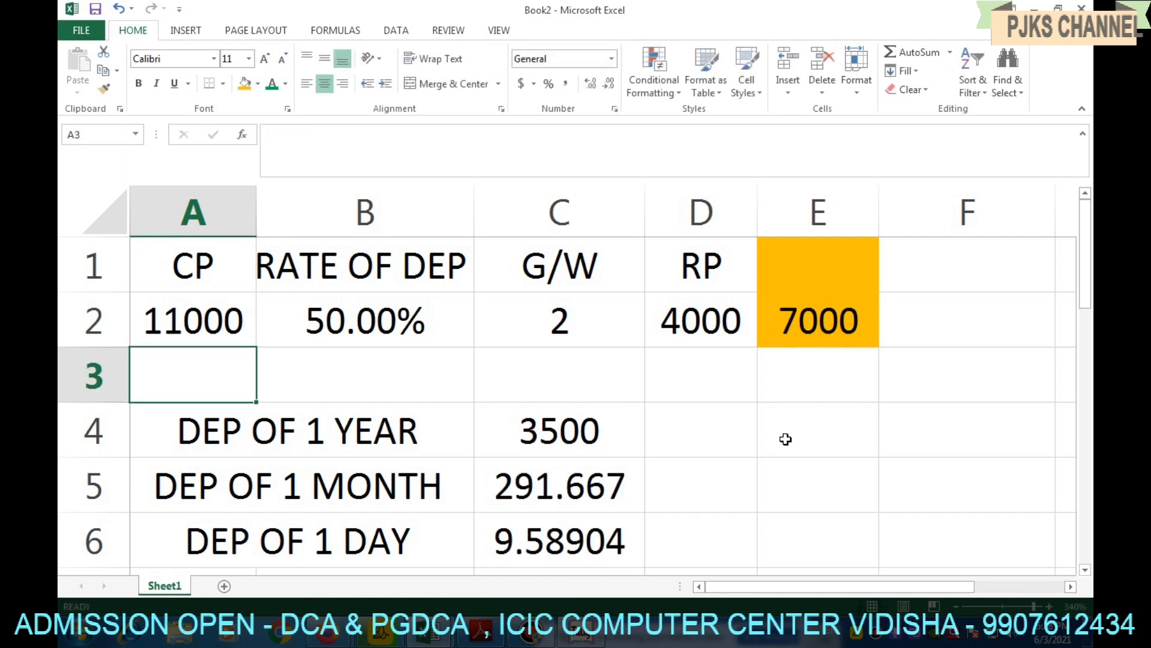
{"action": "left_click", "coordinate": [563, 323]}
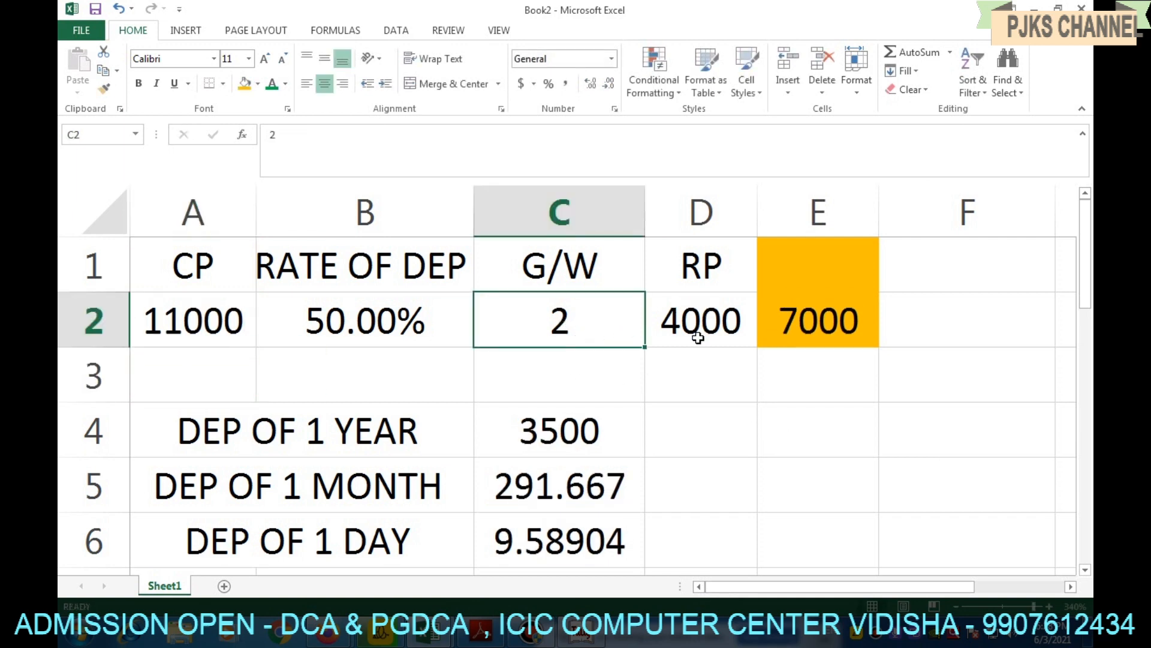
{"action": "left_click", "coordinate": [682, 313]}
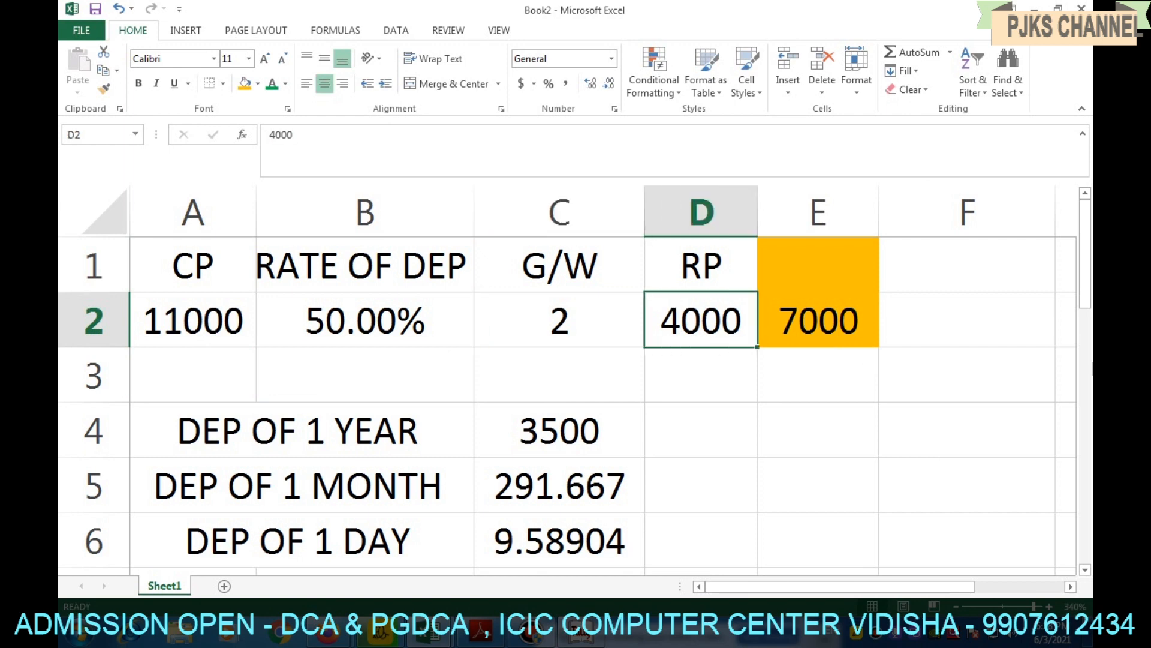
{"action": "type", "text": "3500"}
{"action": "key", "text": "Return"}
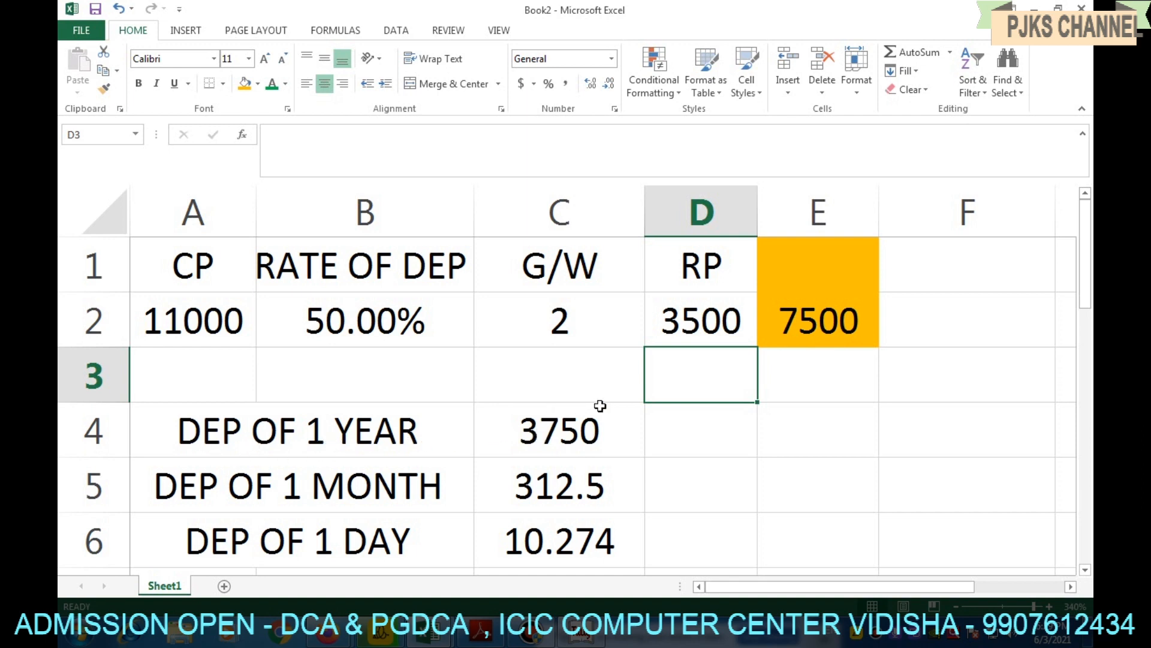
- Switch back to Tally and credit PRINTER A/C with 3,750 in the journal voucher
{"action": "left_click", "coordinate": [581, 633]}
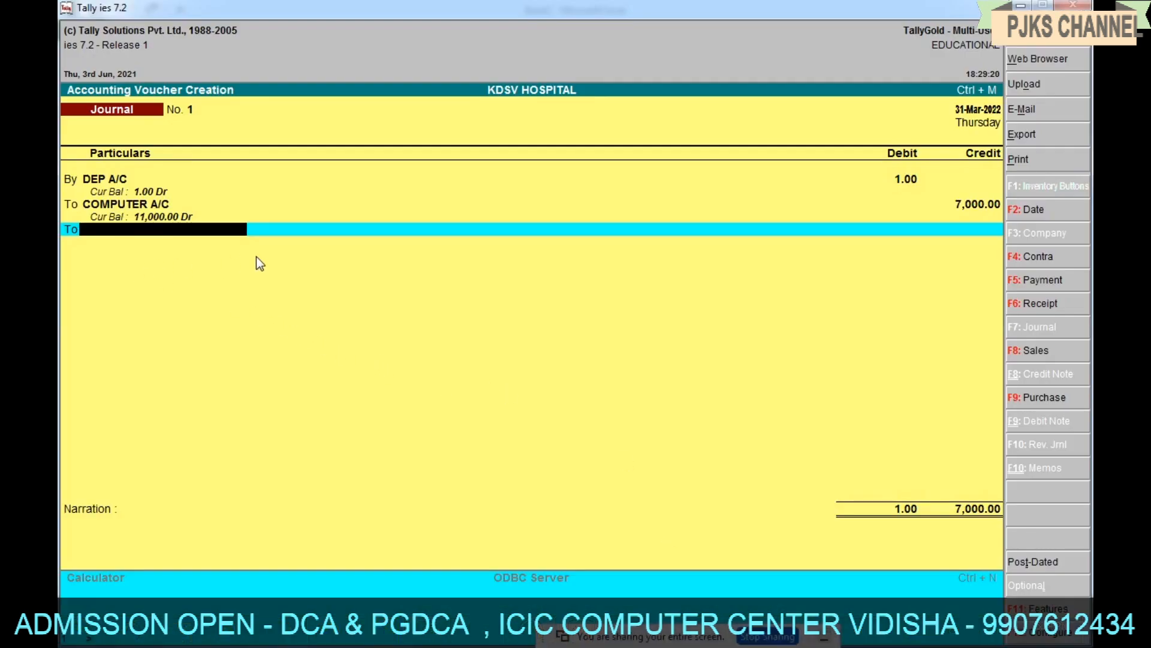
{"action": "type", "text": "P"}
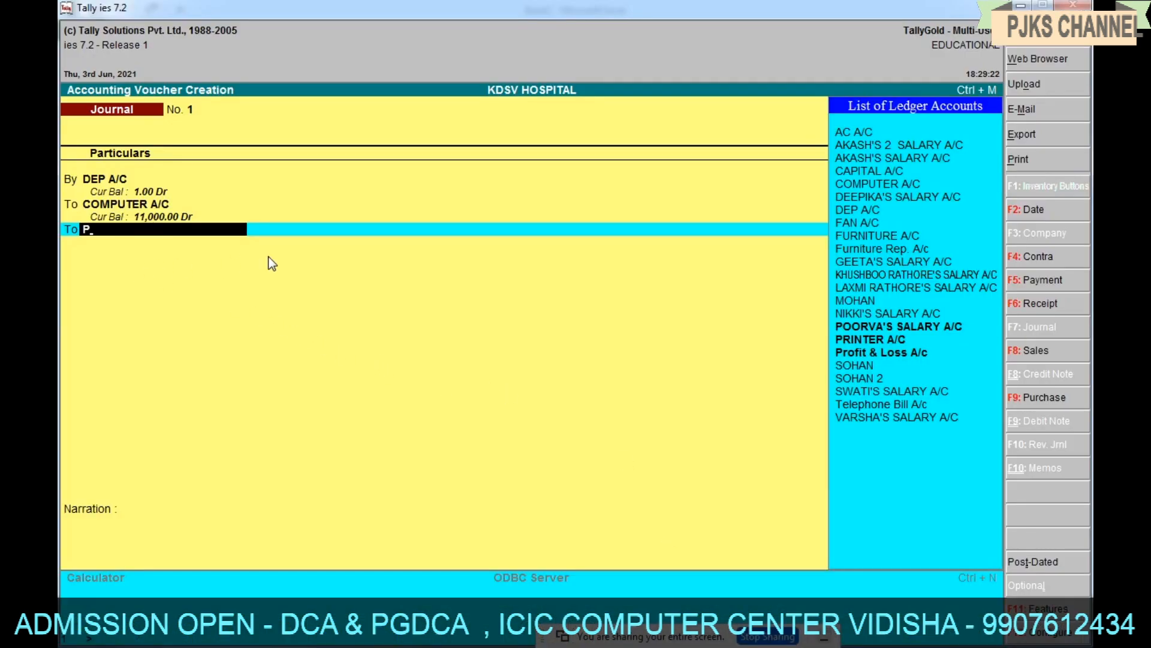
{"action": "type", "text": "r"}
{"action": "key", "text": "Return"}
{"action": "type", "text": "3,750"}
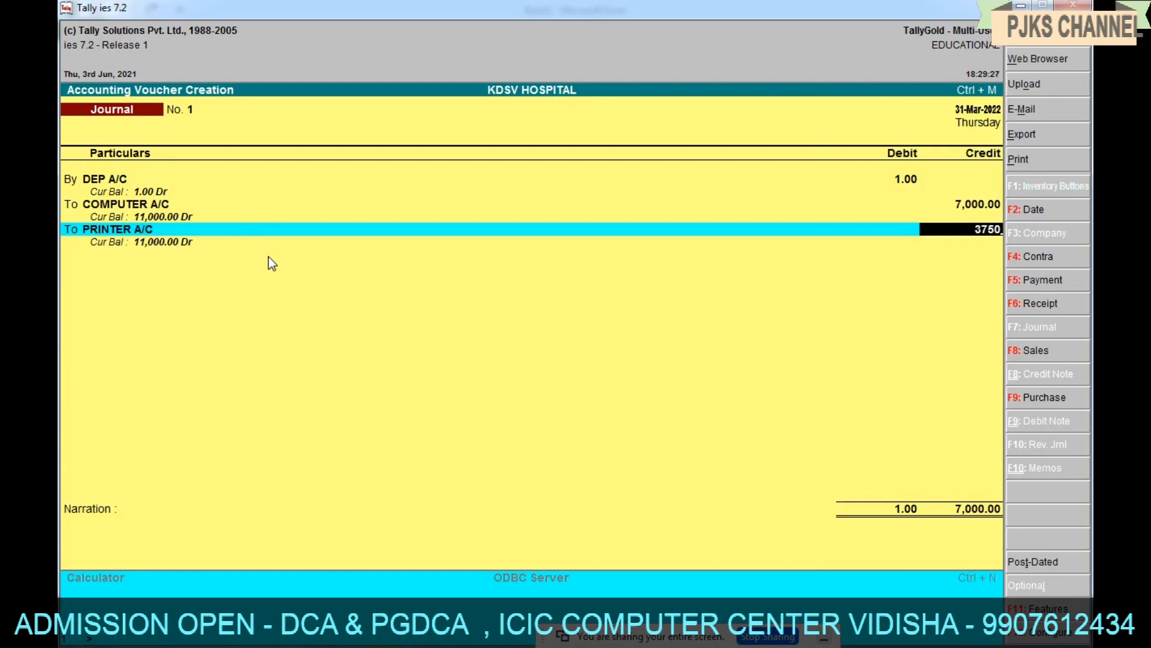
{"action": "key", "text": "Return"}
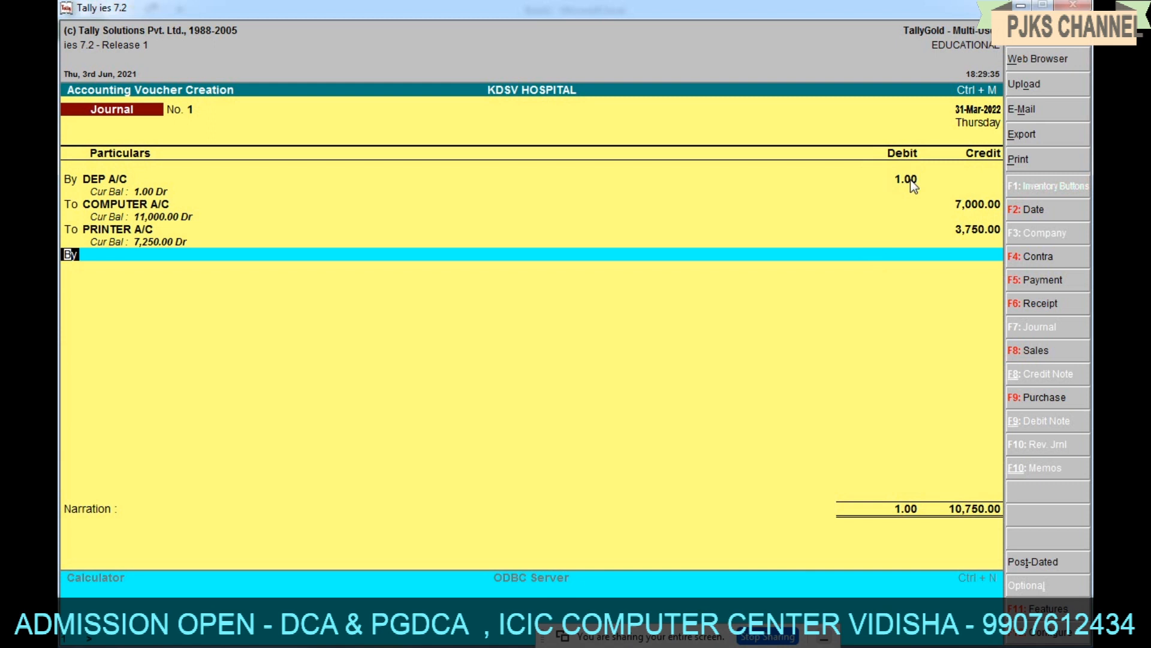
- Add AC A/C as the next credit ledger in the journal voucher
{"action": "type", "text": "T"}
{"action": "key", "text": "Return"}
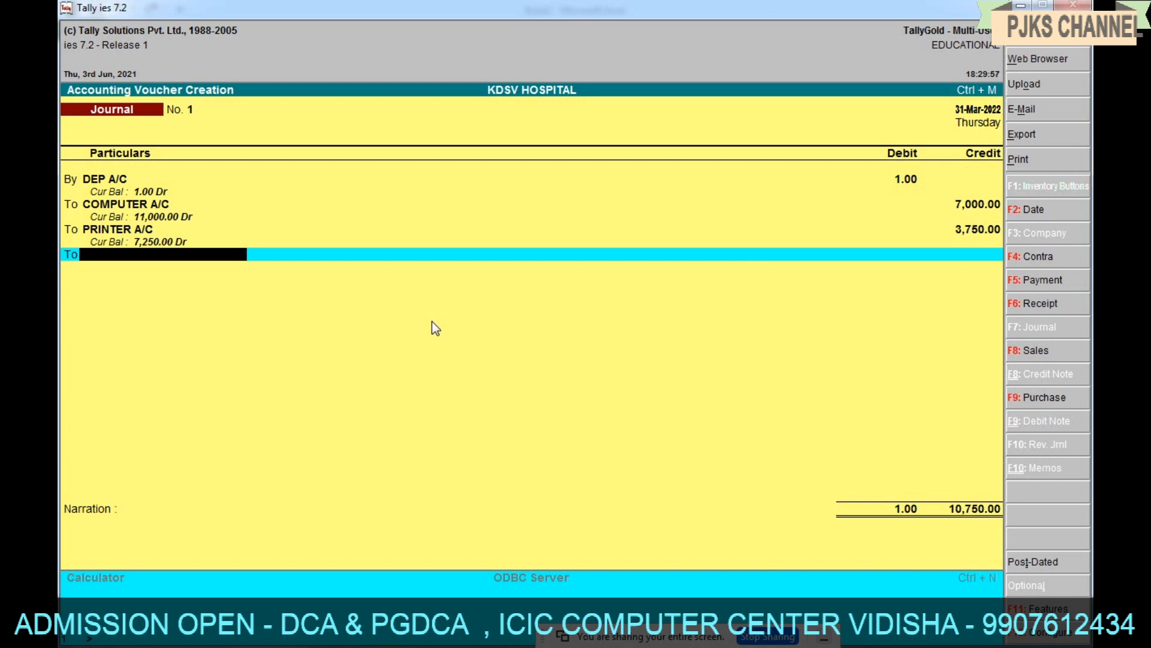
{"action": "type", "text": "AC"}
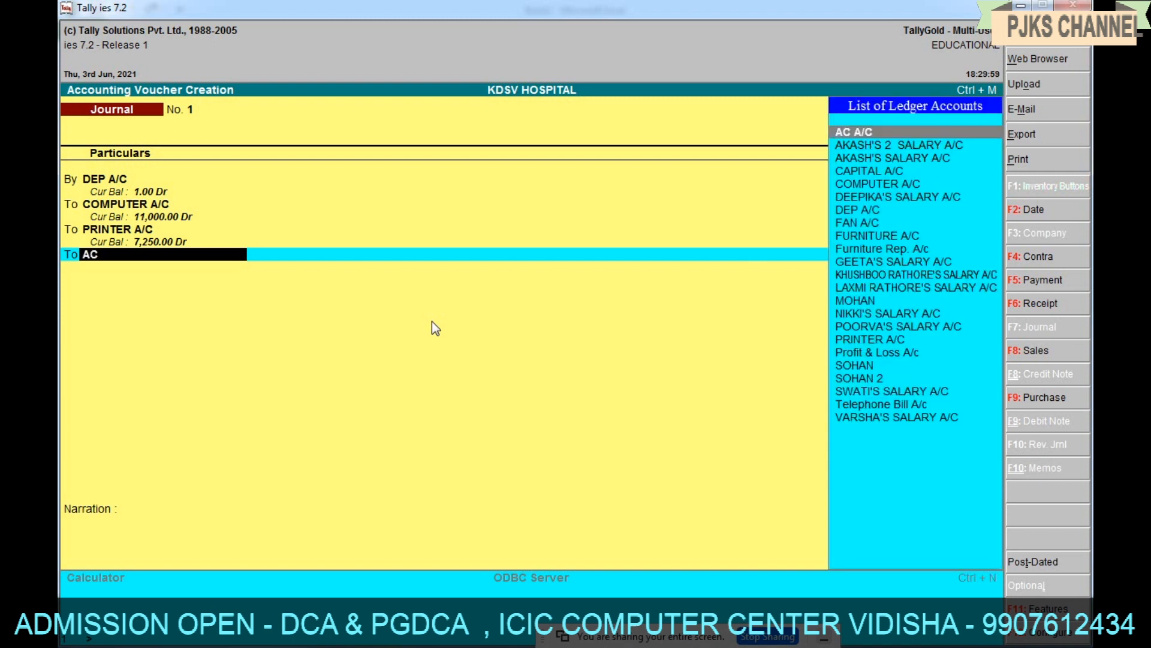
{"action": "key", "text": "Return"}
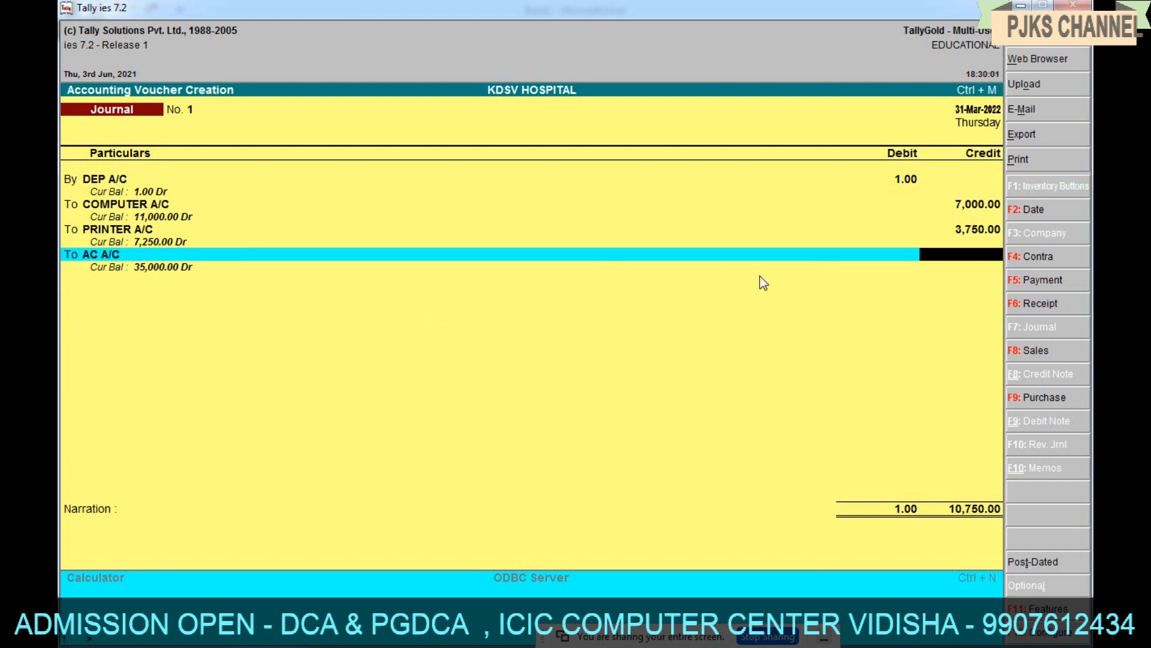
- Switch to the Book2 workbook in Excel and set CP in A2 to 35000, G/W in C2 to 5 and RP in D2 to 7000
{"action": "left_click", "coordinate": [1021, 5]}
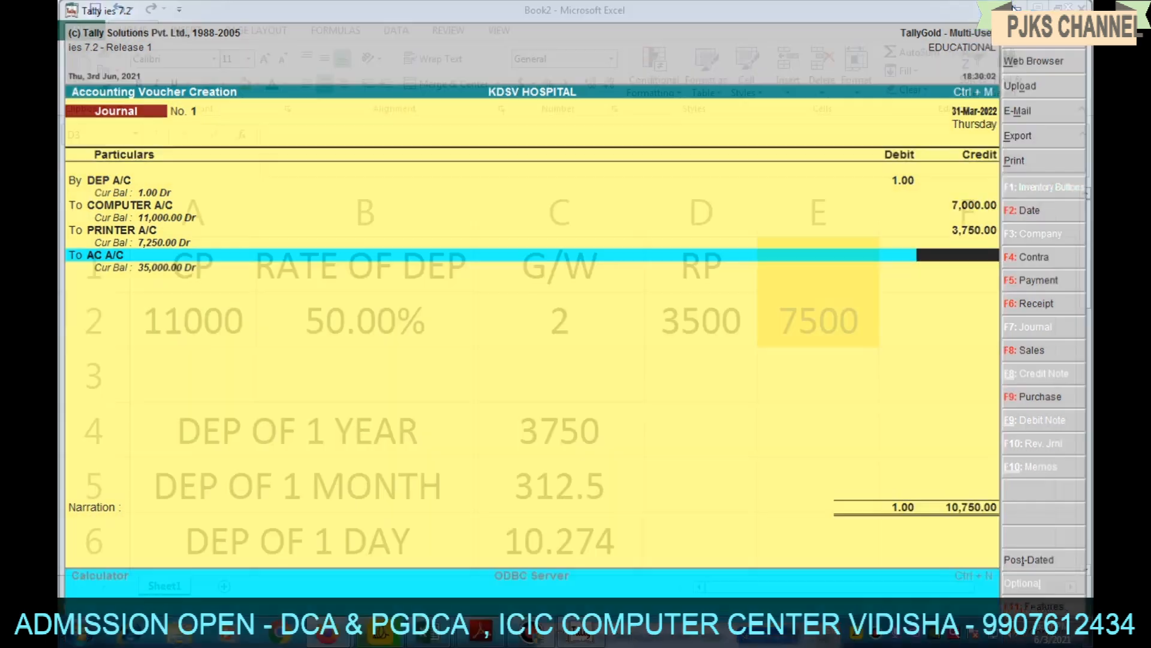
{"action": "left_click", "coordinate": [206, 330]}
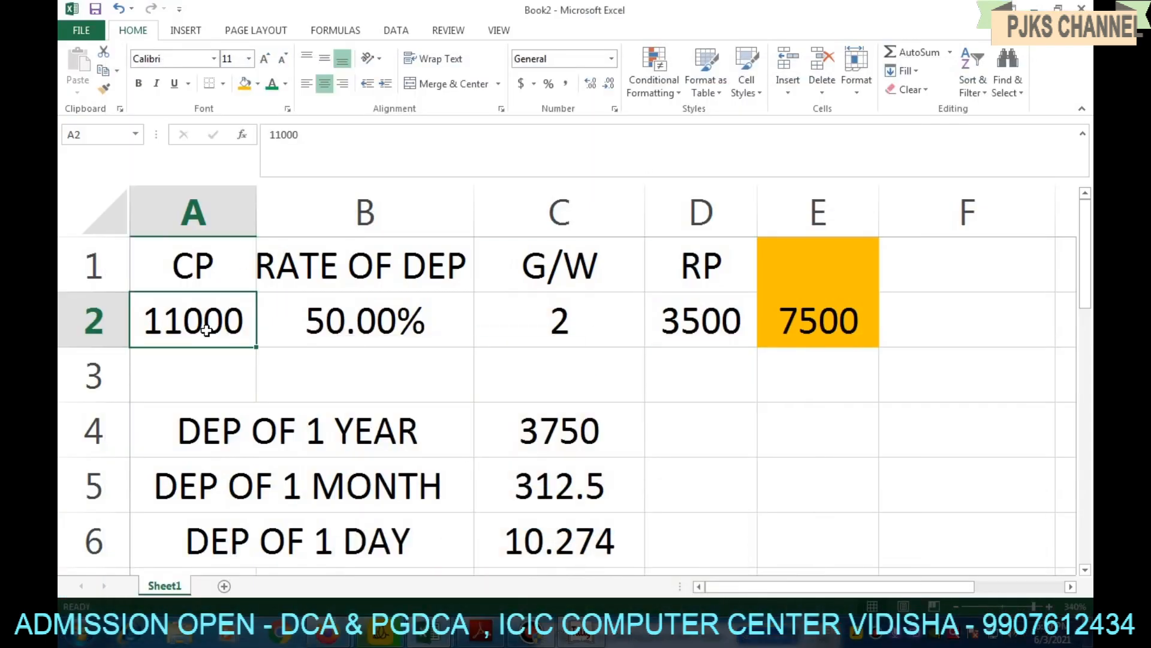
{"action": "type", "text": "35000"}
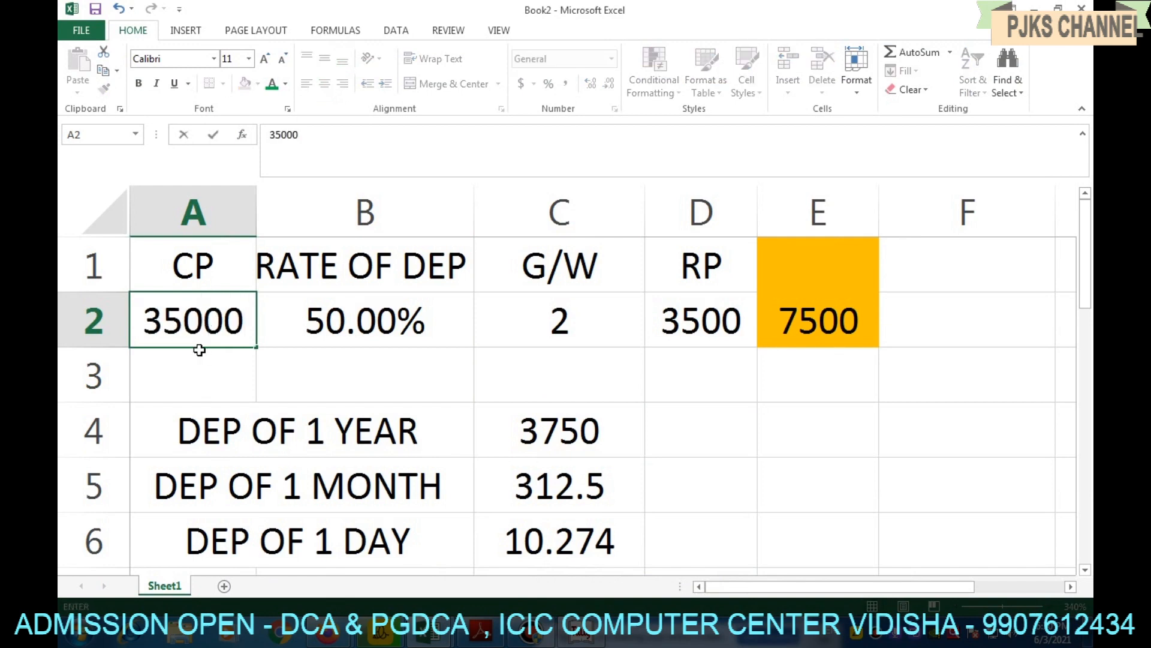
{"action": "left_click", "coordinate": [552, 320]}
{"action": "type", "text": "5"}
{"action": "key", "text": "Return"}
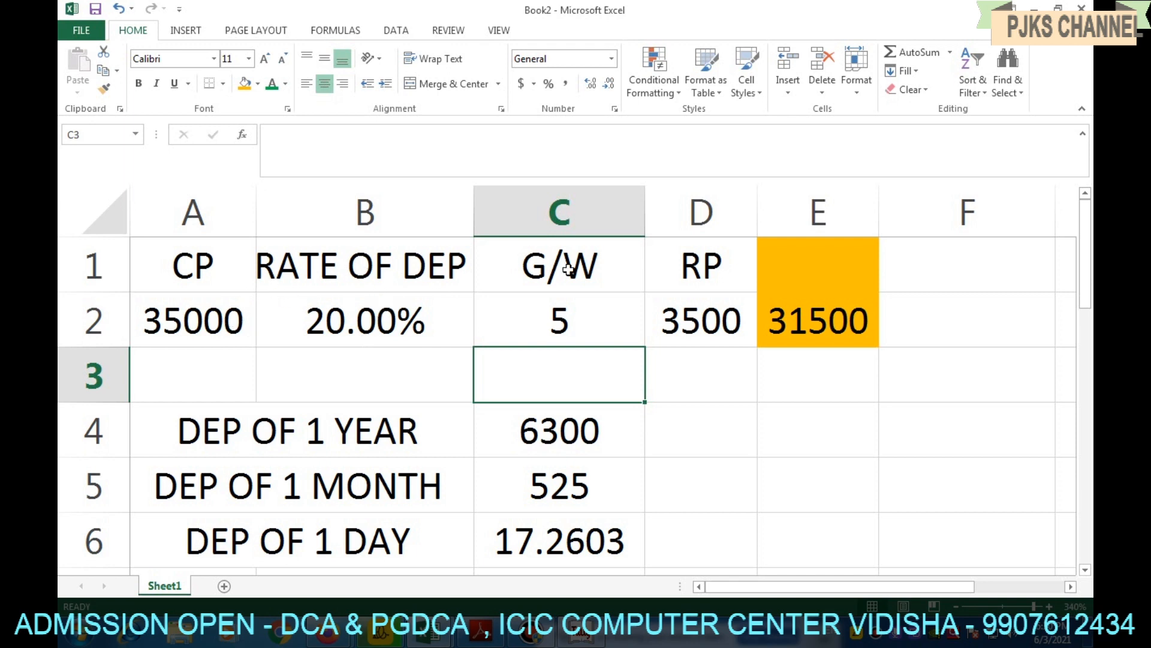
{"action": "left_click", "coordinate": [724, 317]}
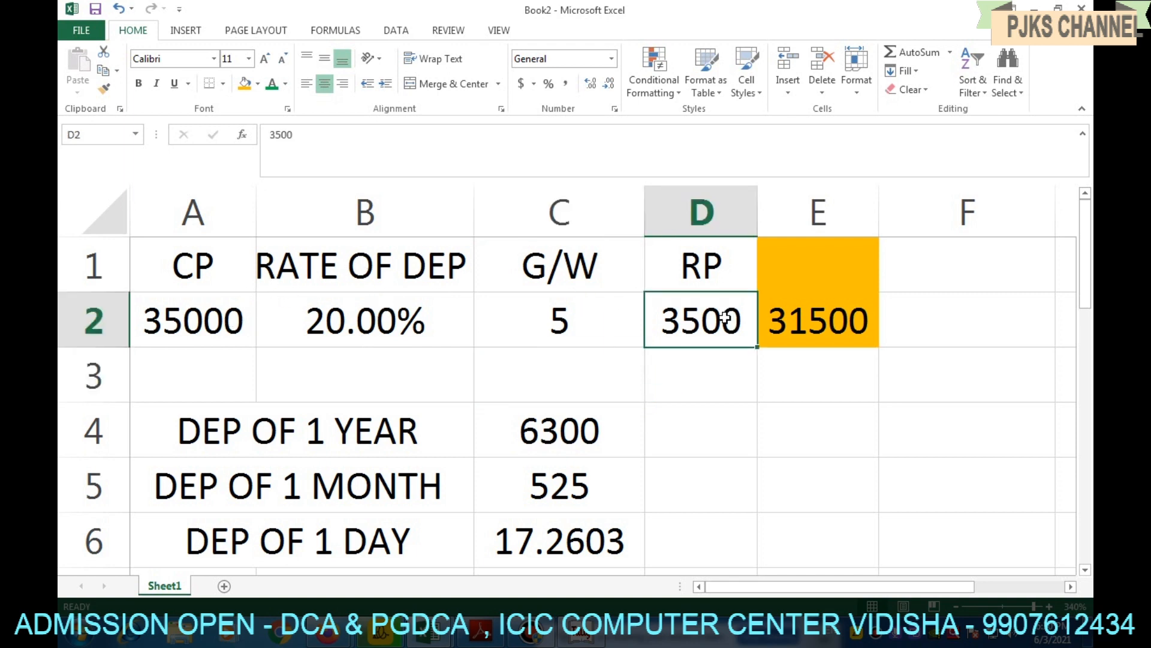
{"action": "type", "text": "7000"}
{"action": "key", "text": "Return"}
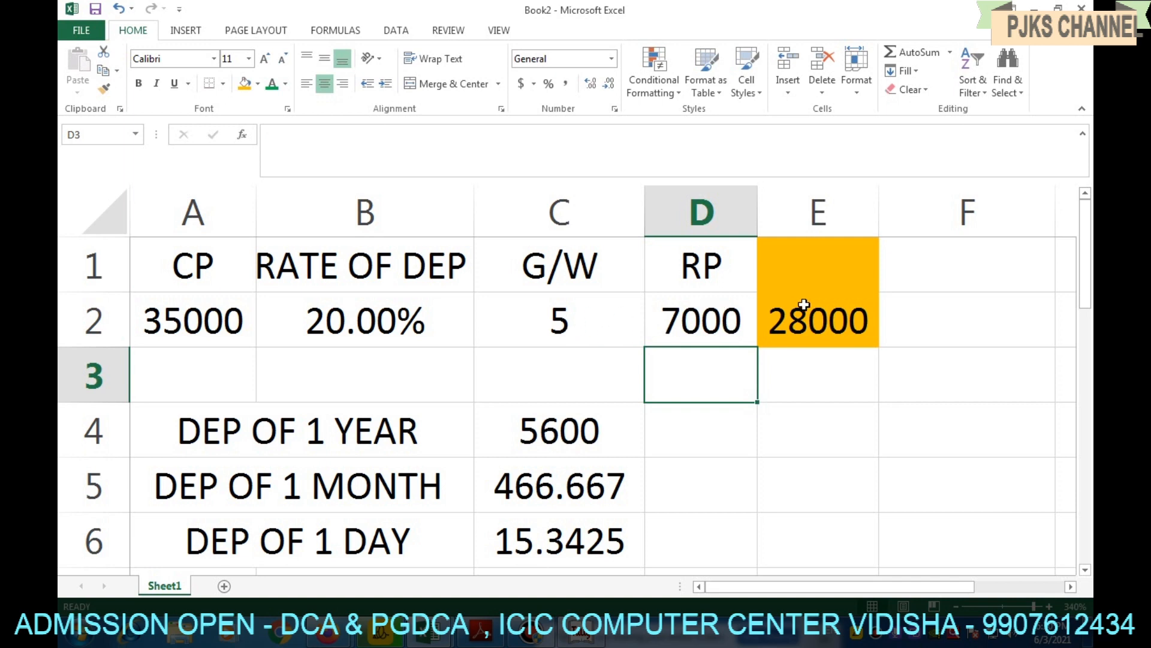
{"action": "left_click", "coordinate": [845, 319]}
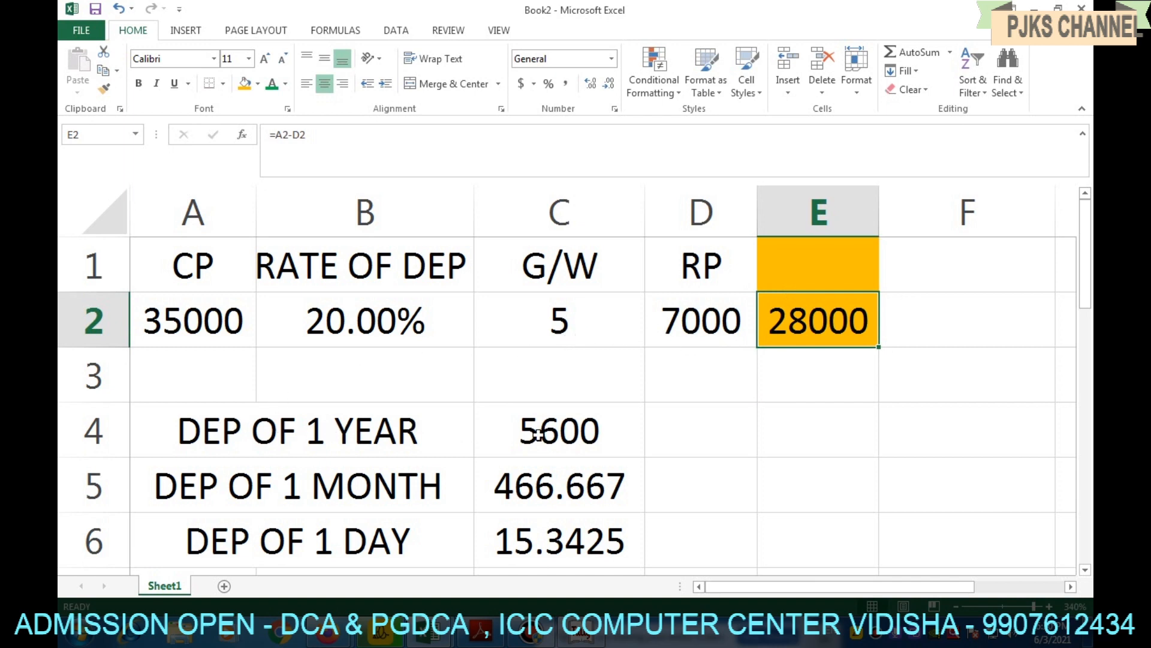
{"action": "left_click", "coordinate": [568, 435]}
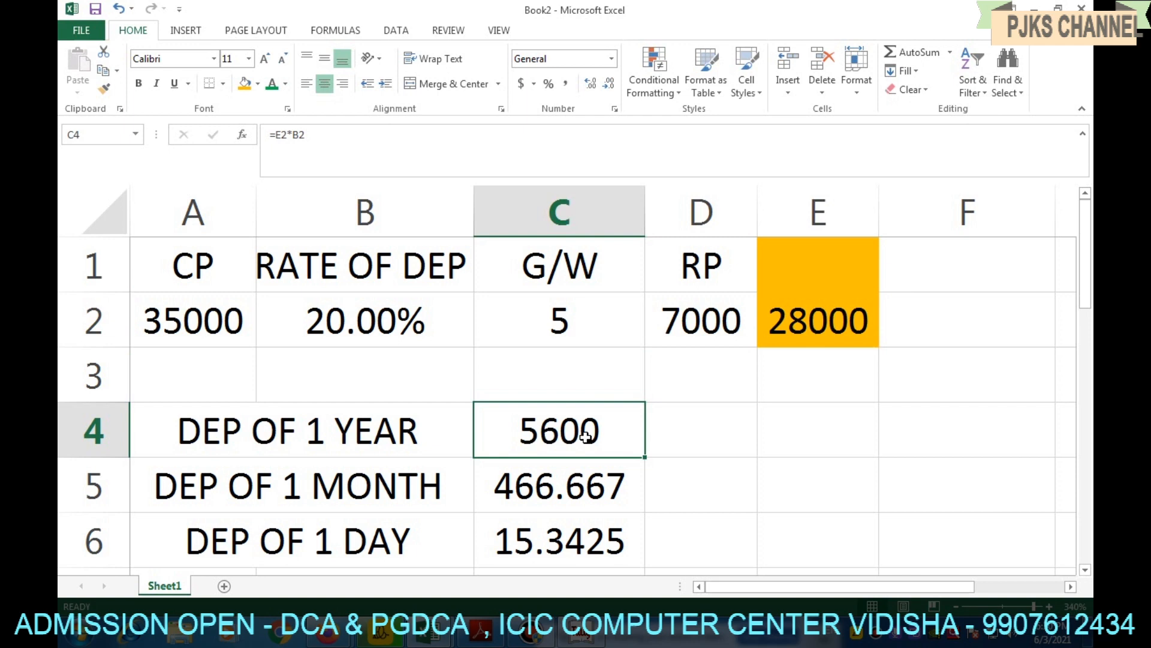
- Switch back to Tally, credit AC A/C with 5,600 and make the following voucher line another credit entry
{"action": "left_click", "coordinate": [580, 631]}
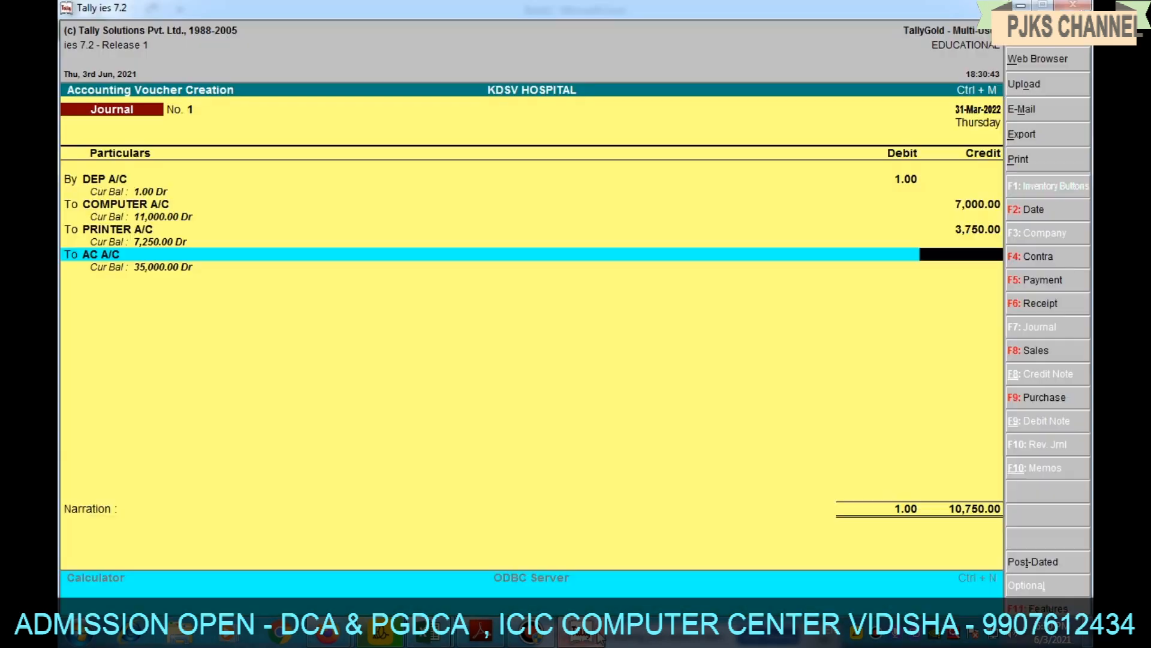
{"action": "type", "text": "5600"}
{"action": "key", "text": "Return"}
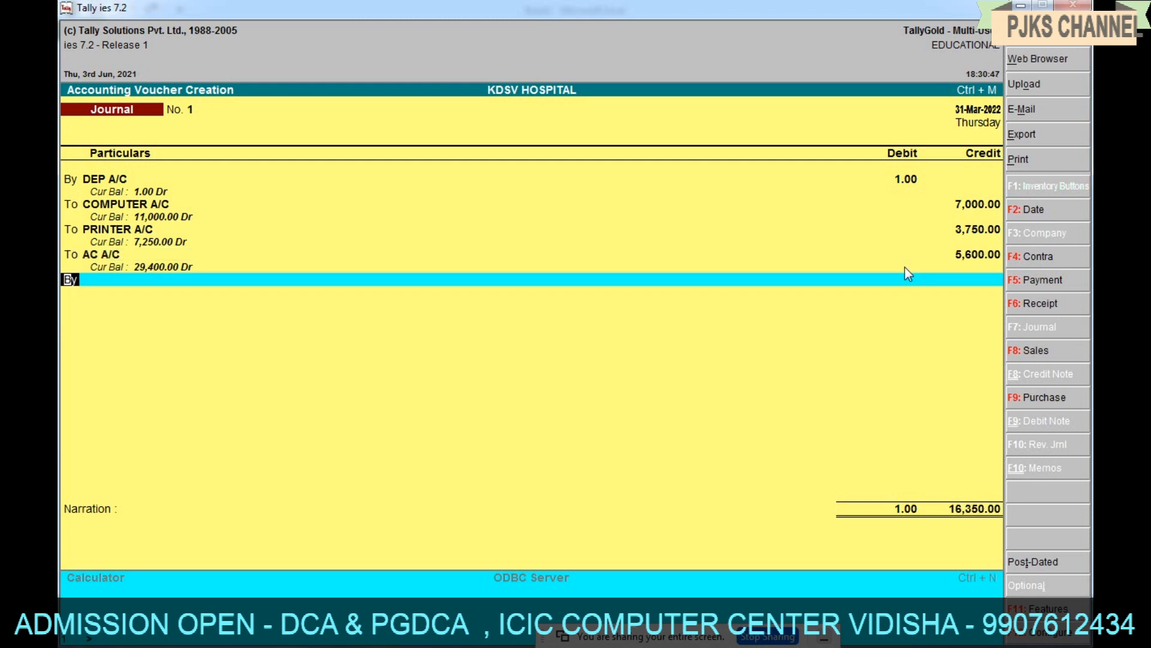
{"action": "key", "text": "t"}
{"action": "key", "text": "Return"}
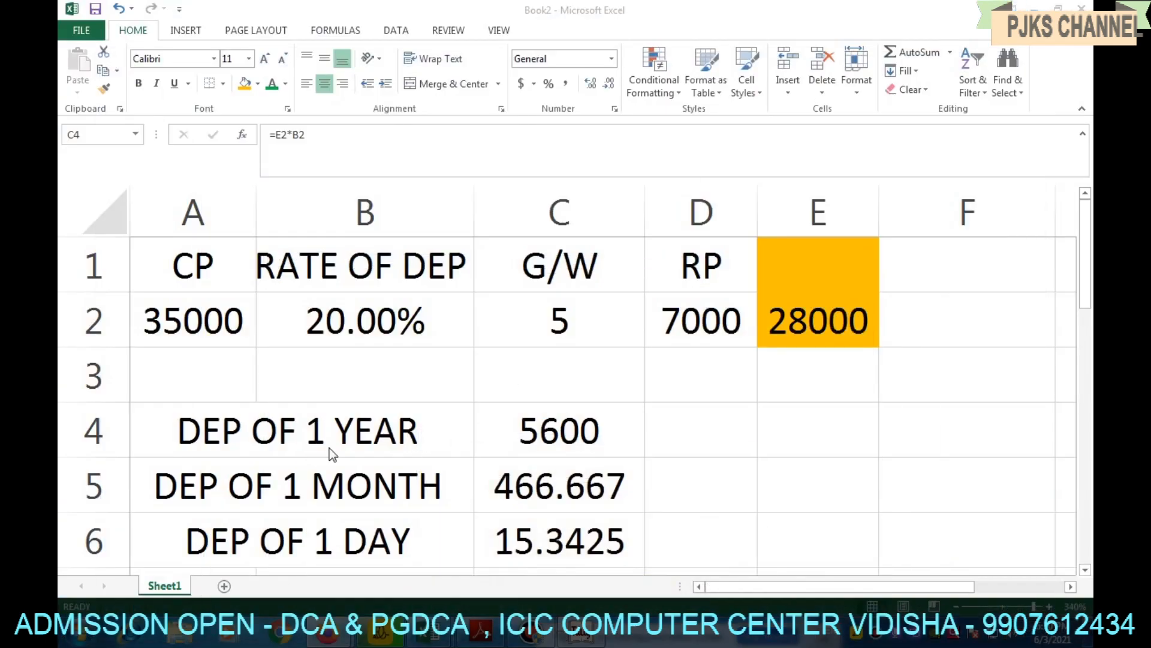
{"action": "left_click", "coordinate": [279, 417]}
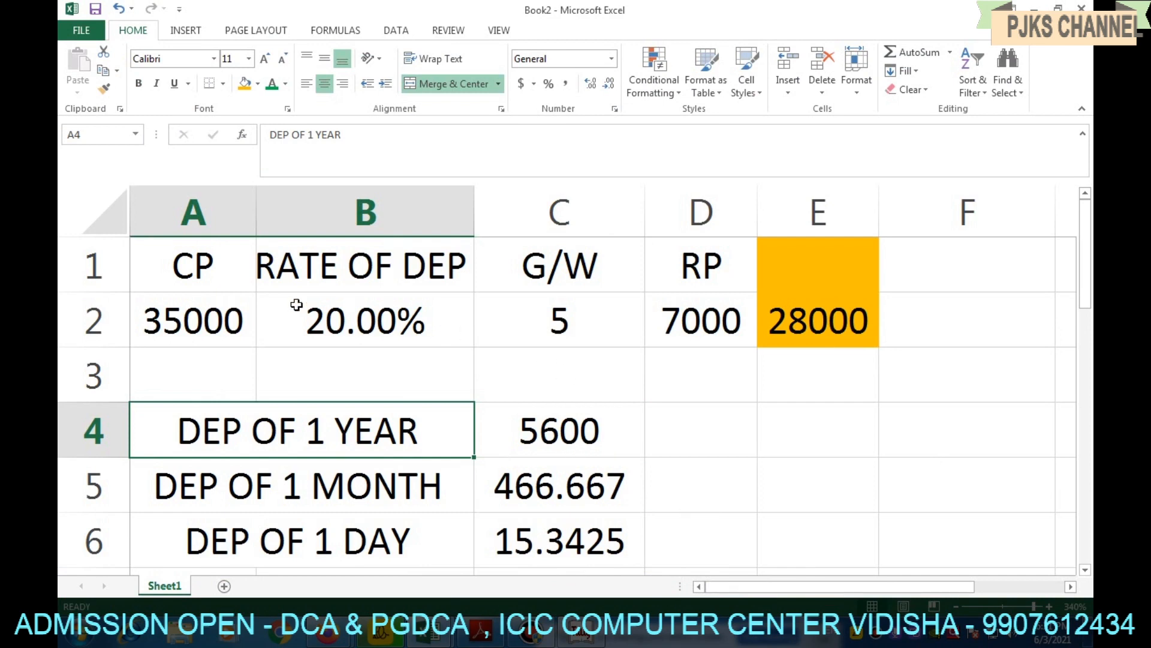
{"action": "left_click", "coordinate": [203, 319]}
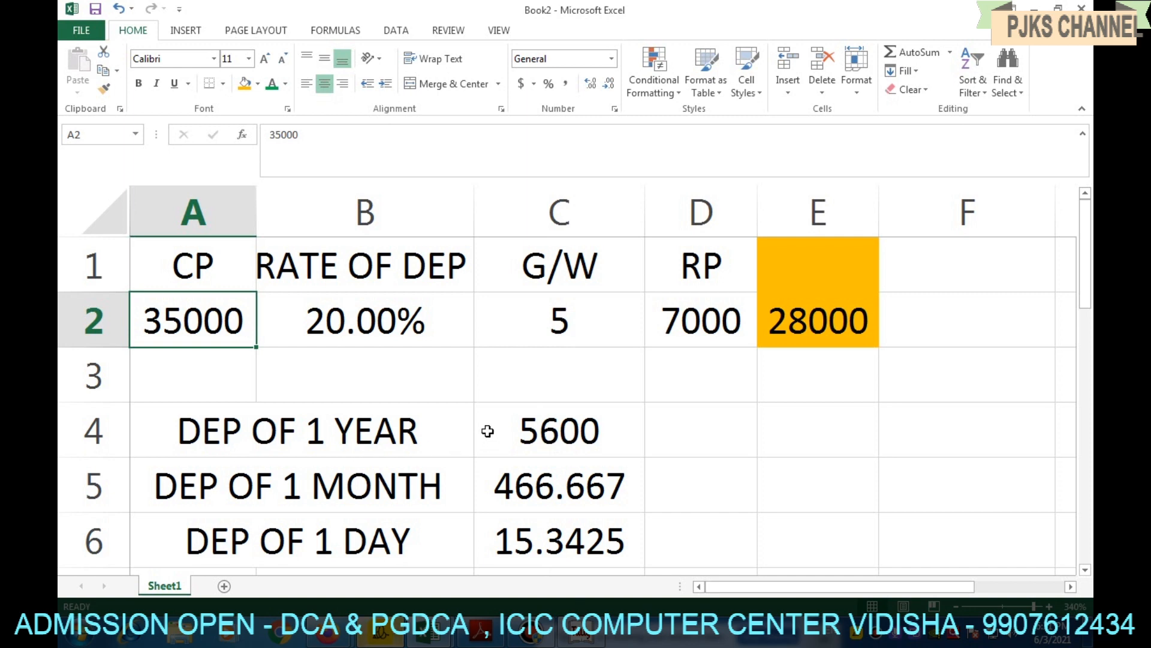
- Switch back to Tally and choose FAN A/C as the ledger of the new credit line
{"action": "left_click", "coordinate": [578, 632]}
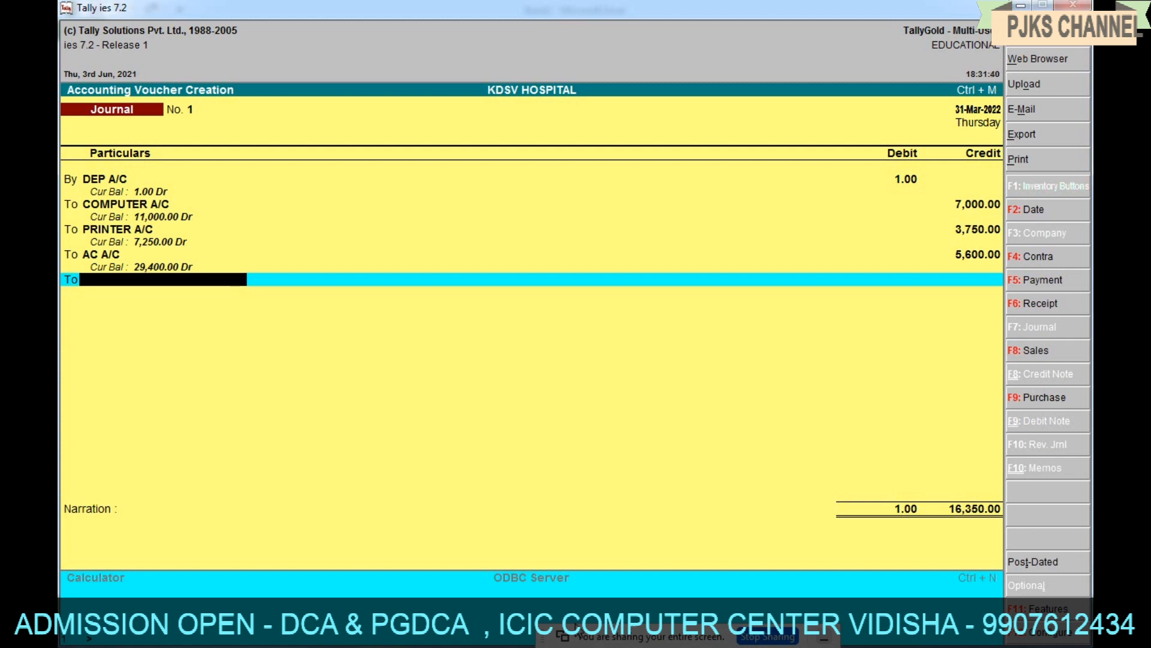
{"action": "type", "text": "FA"}
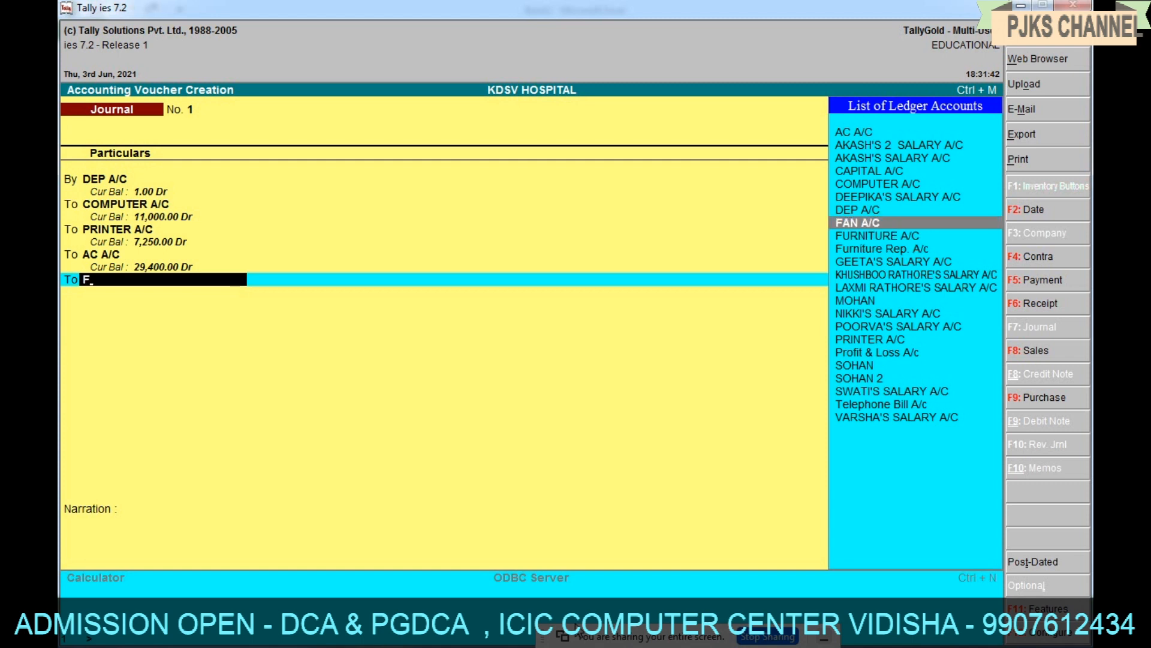
{"action": "key", "text": "Return"}
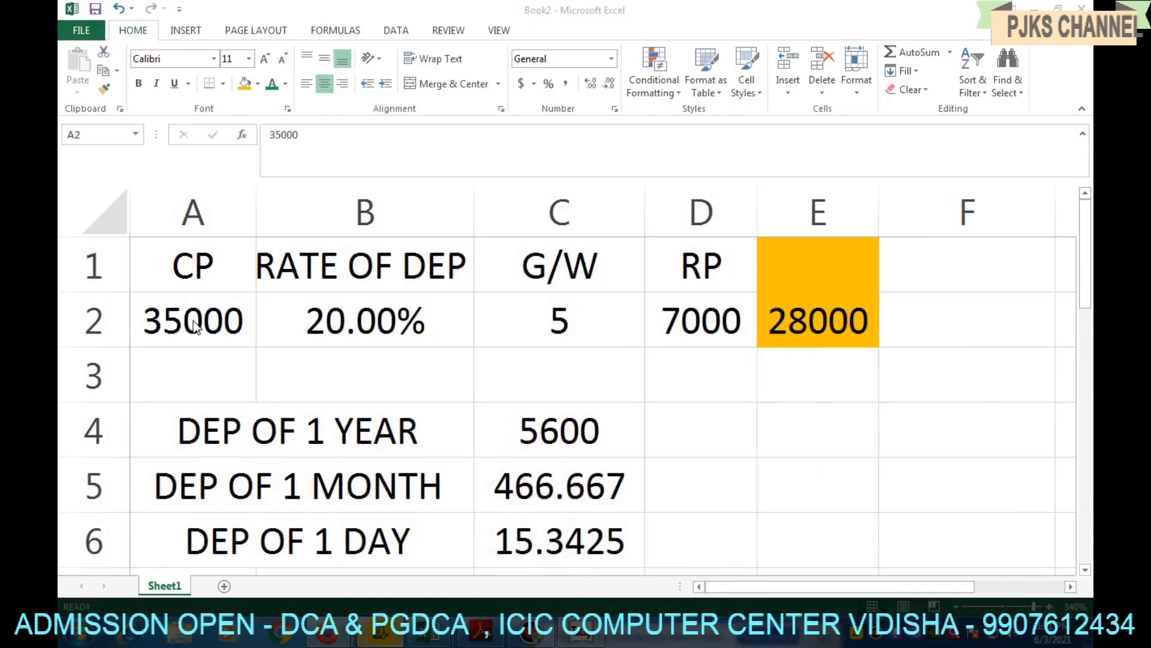
- Switch to the Book2 workbook in Excel and set CP in A2 to 2000, G/W in C2 to 2 and RP in D2 to 400
{"action": "left_click", "coordinate": [194, 326]}
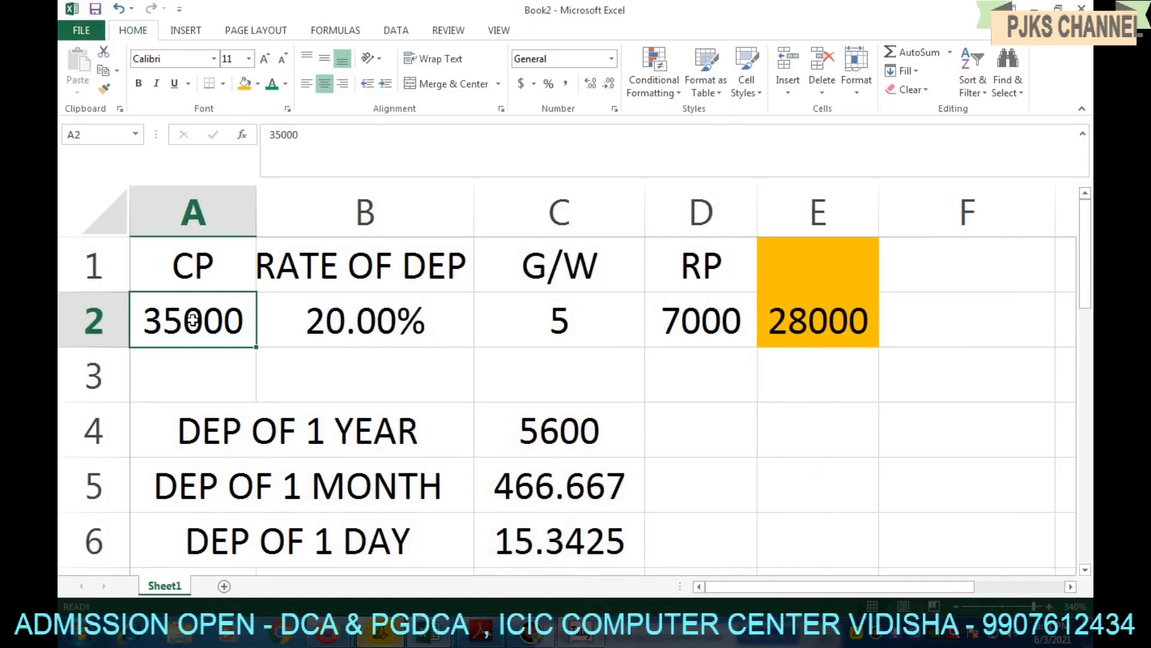
{"action": "type", "text": "2000"}
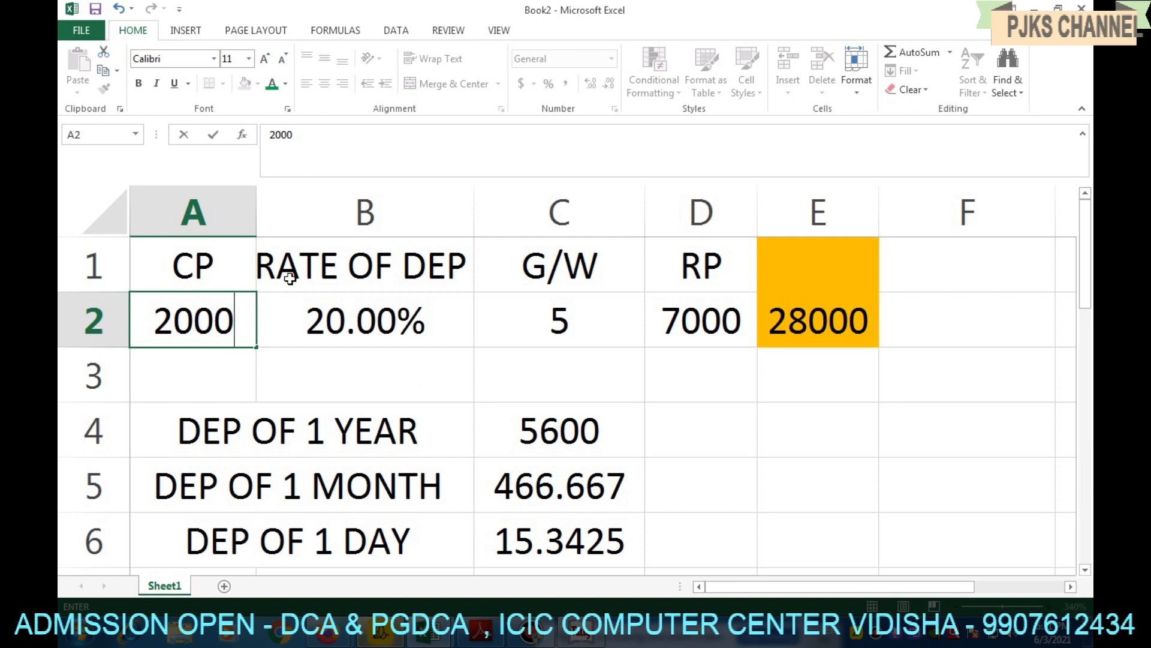
{"action": "left_click", "coordinate": [568, 331]}
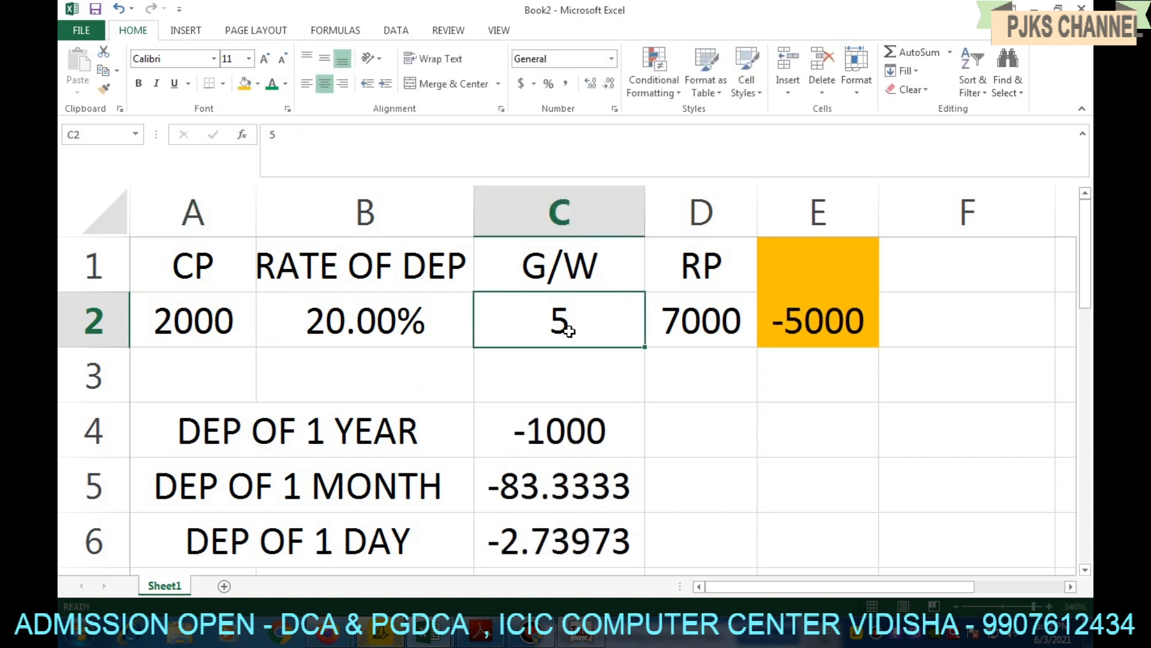
{"action": "type", "text": "2"}
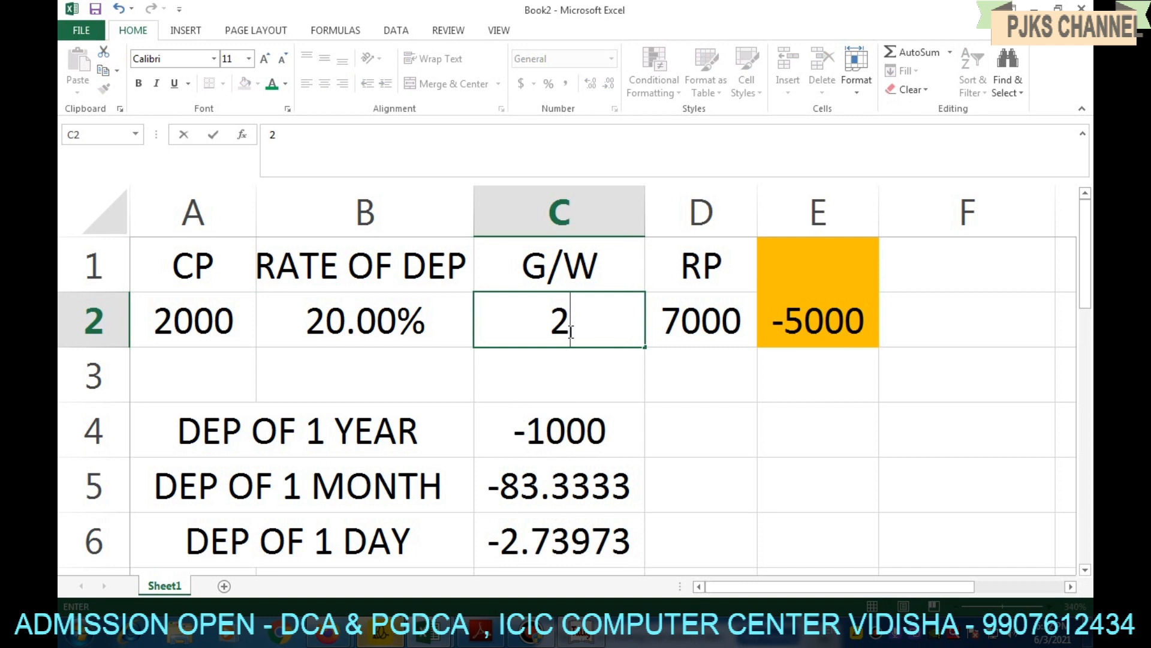
{"action": "key", "text": "Return"}
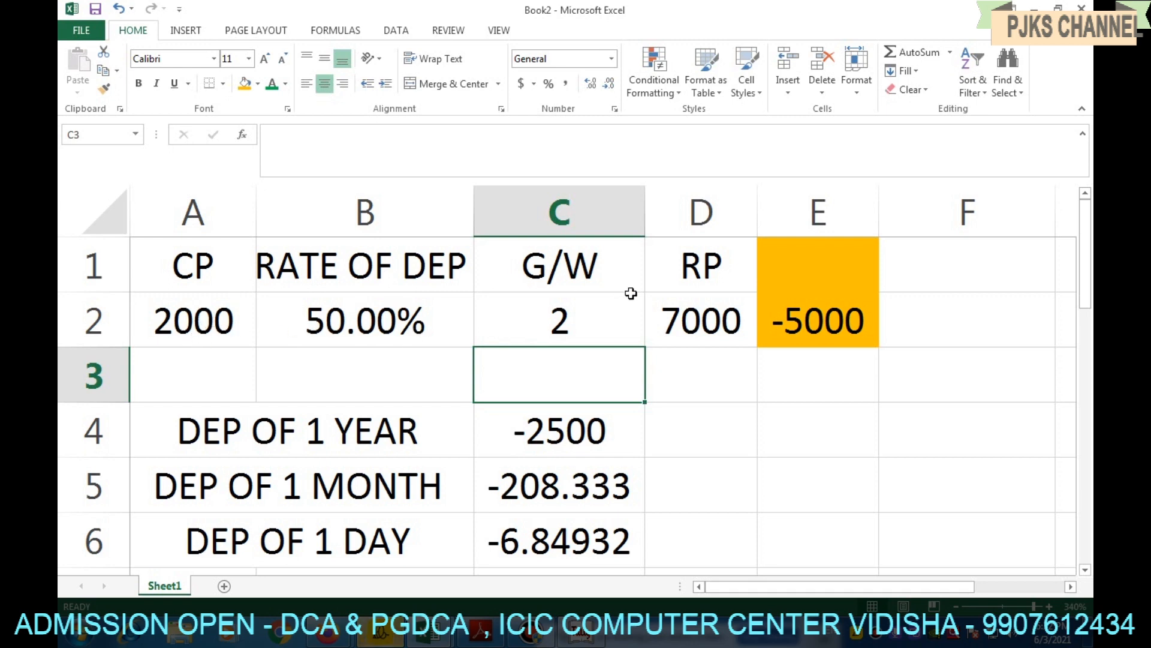
{"action": "left_click", "coordinate": [694, 318]}
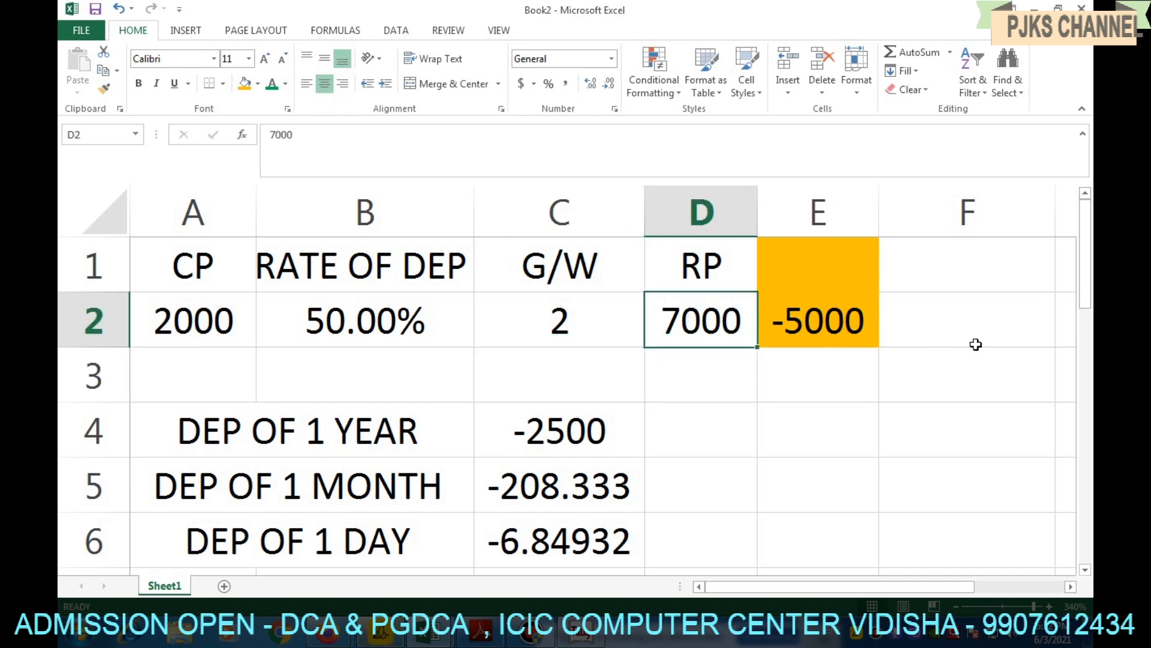
{"action": "type", "text": "400"}
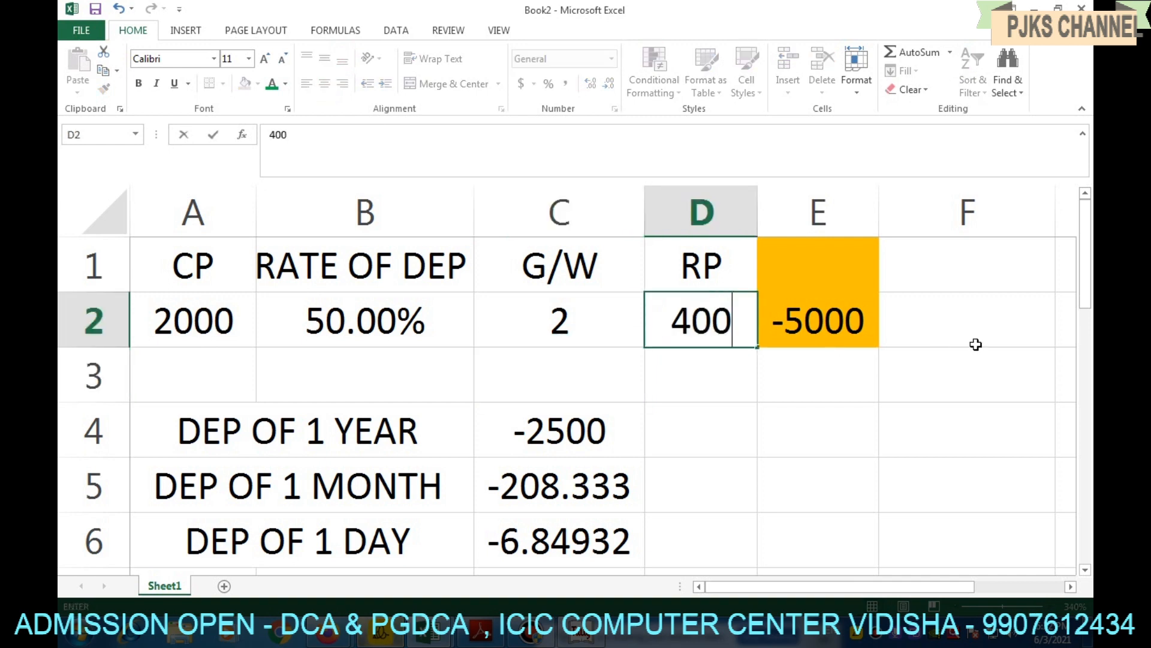
{"action": "key", "text": "Return"}
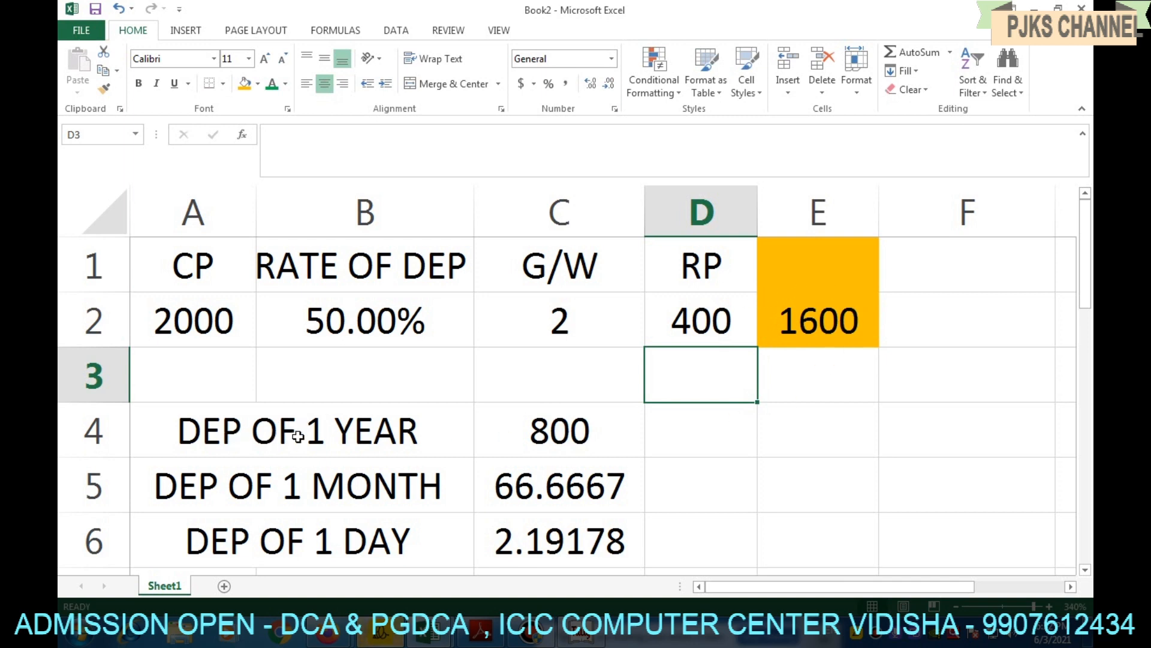
{"action": "left_click", "coordinate": [530, 428]}
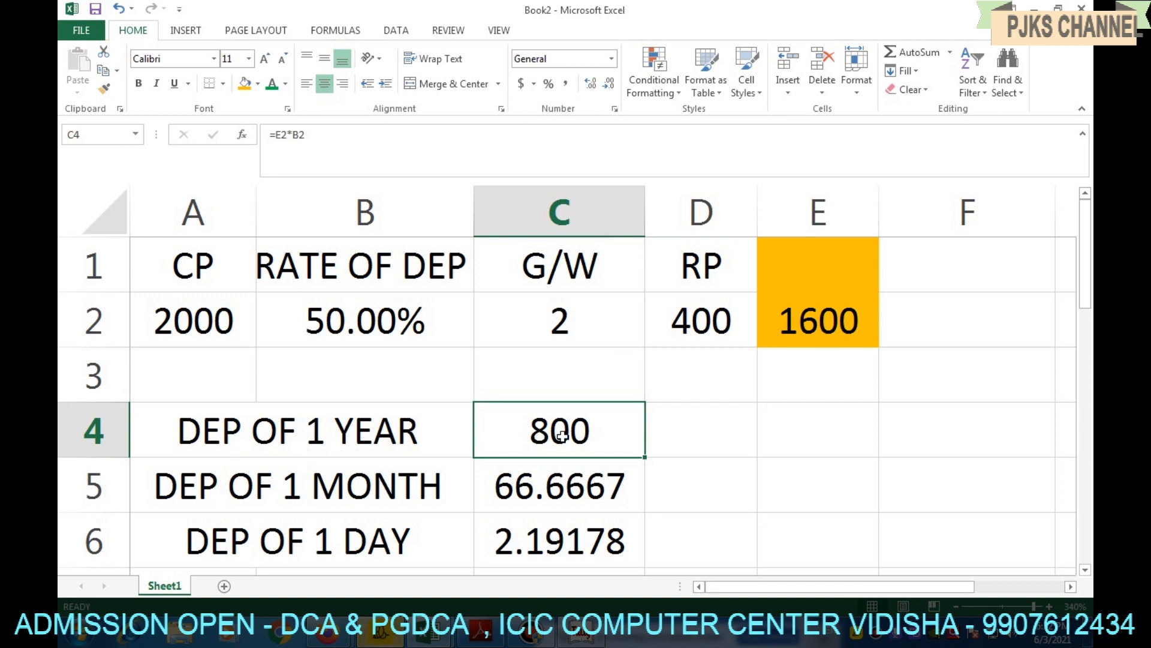
- Switch back to Tally and credit FAN A/C with 800 in the journal voucher
{"action": "left_click", "coordinate": [580, 634]}
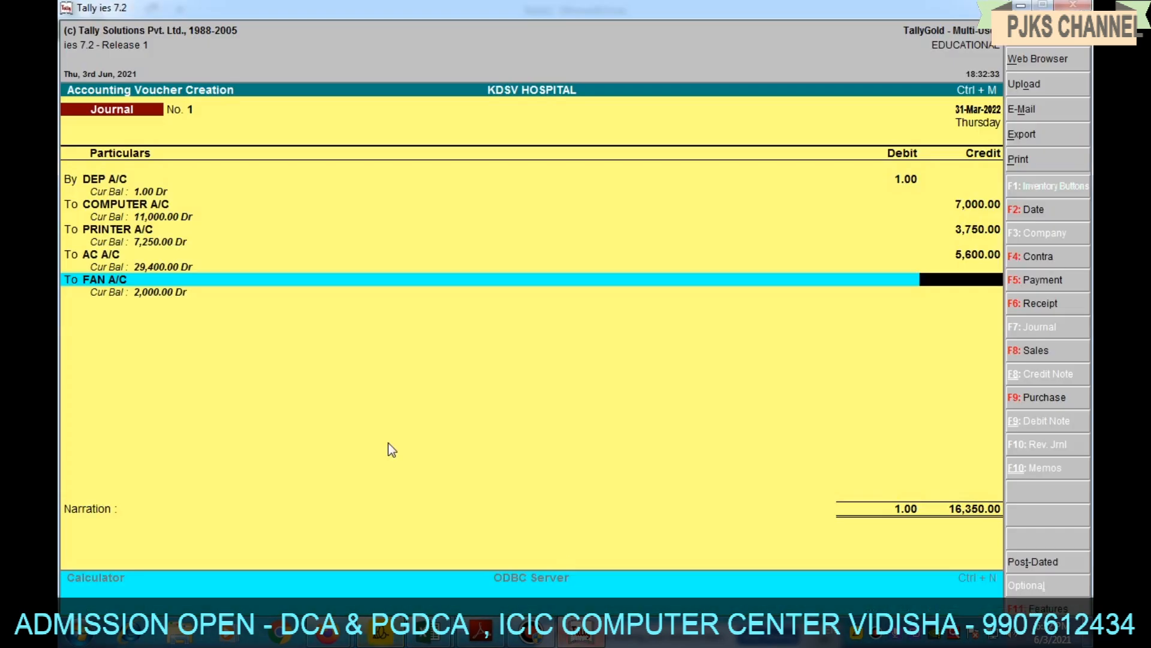
{"action": "type", "text": "800"}
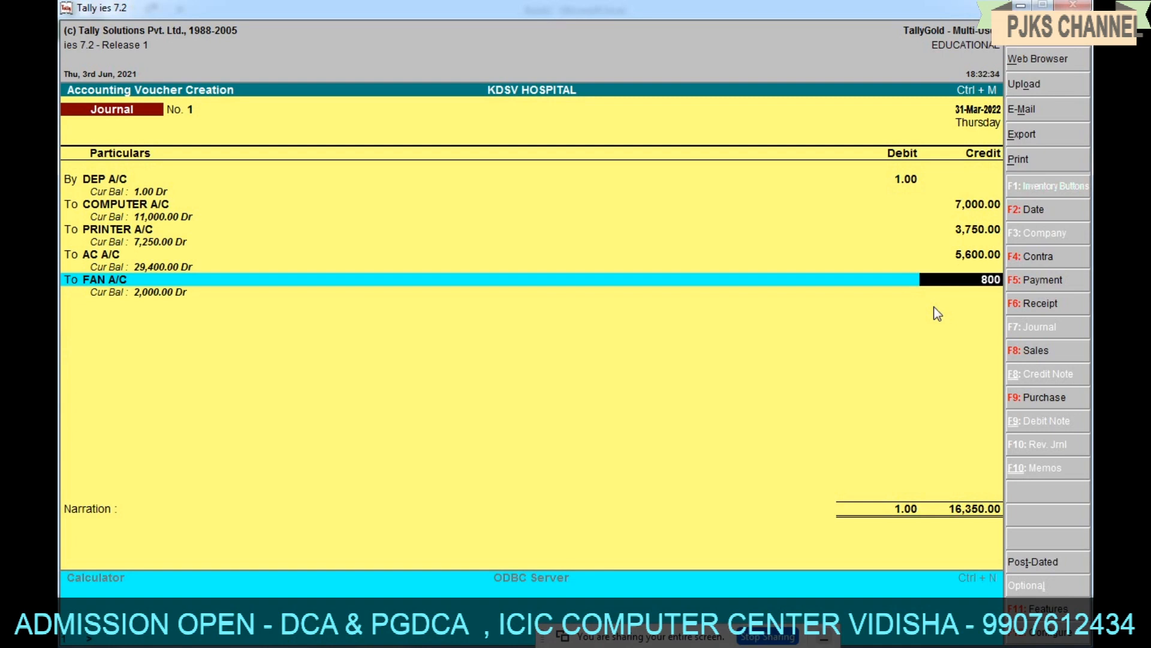
{"action": "key", "text": "Return"}
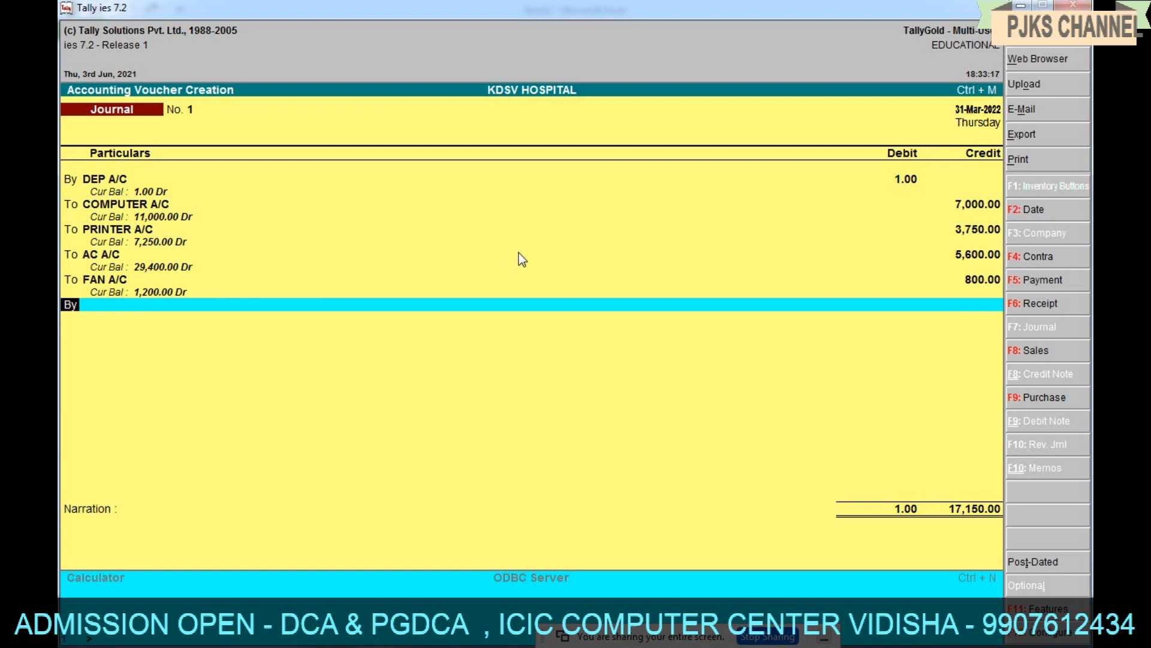
- Set the DEP A/C debit amount to 17,150 and advance through the remaining voucher lines to the narration
{"action": "left_click", "coordinate": [123, 182]}
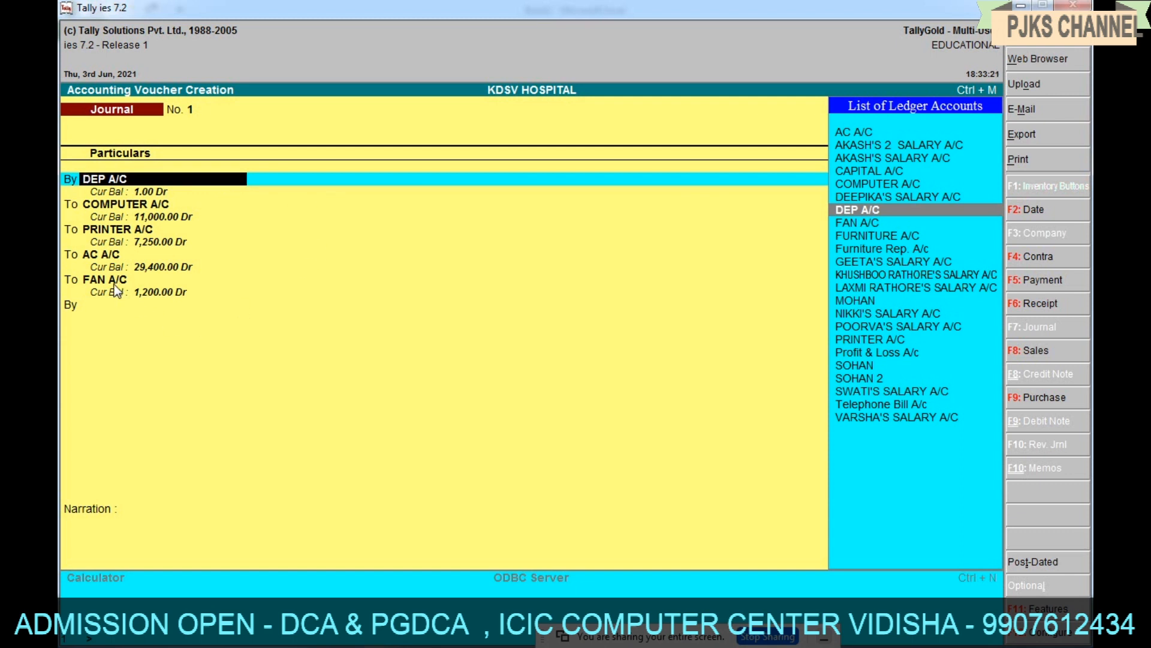
{"action": "key", "text": "Return"}
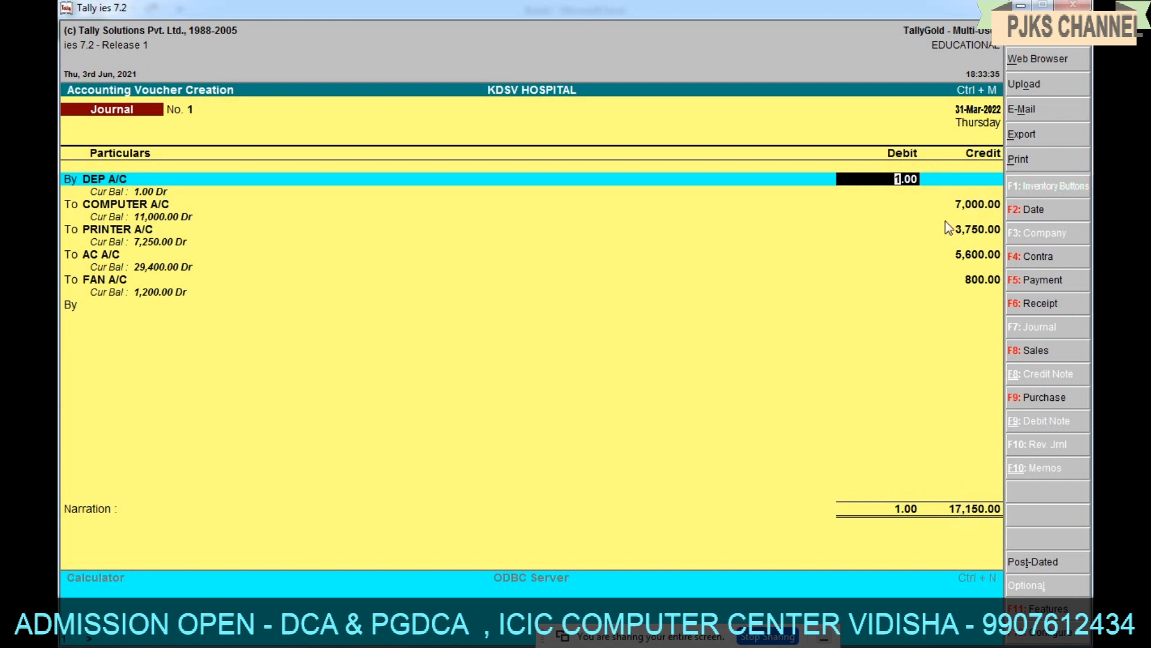
{"action": "type", "text": "17150"}
{"action": "key", "text": "Return"}
{"action": "key", "text": "Return"}
{"action": "key", "text": "Return"}
{"action": "key", "text": "Return"}
{"action": "key", "text": "Return"}
{"action": "key", "text": "Return"}
{"action": "key", "text": "Return"}
{"action": "key", "text": "Return"}
{"action": "key", "text": "Return"}
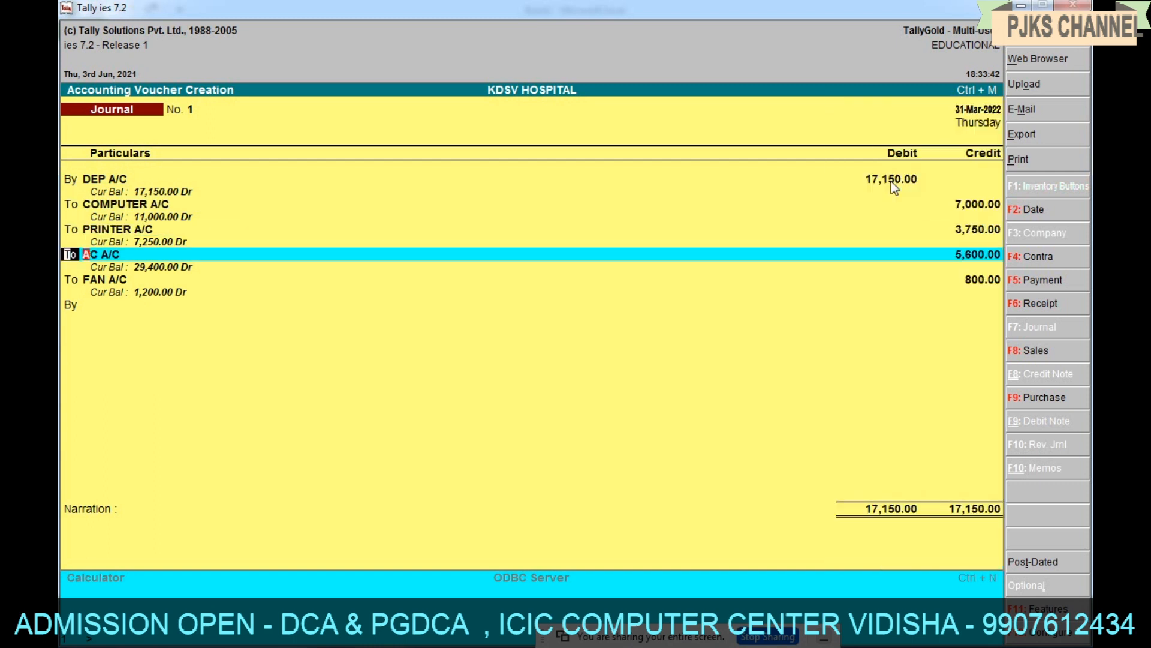
{"action": "key", "text": "Return"}
{"action": "key", "text": "Return"}
{"action": "key", "text": "Return"}
{"action": "key", "text": "Return"}
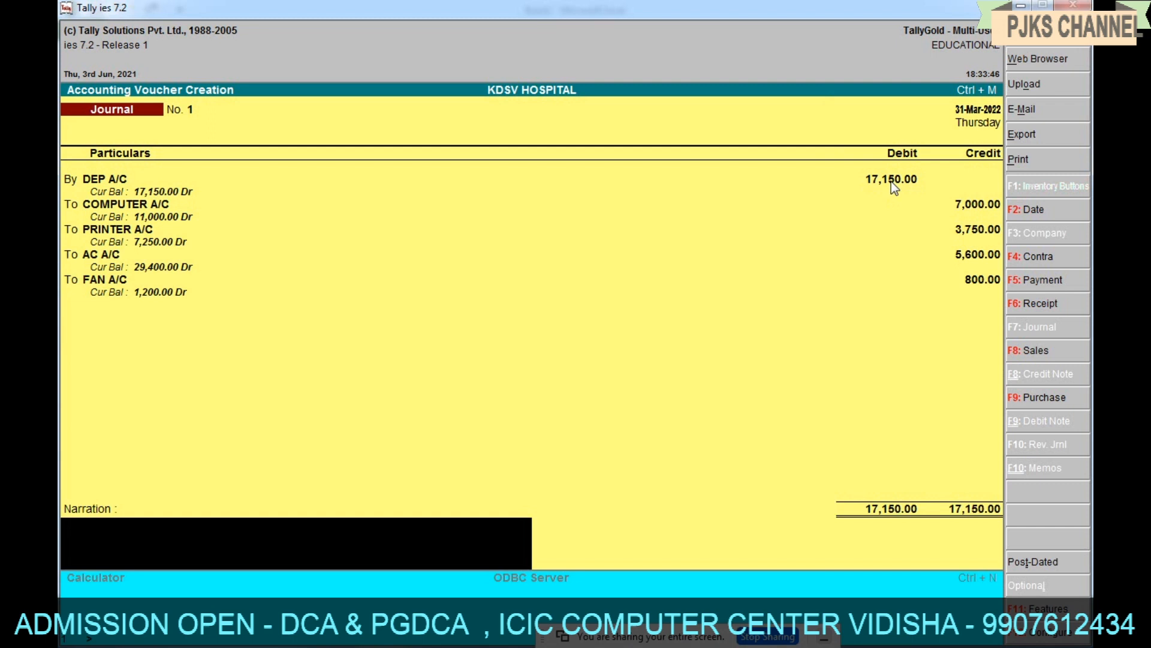
- Enter the narration "BEING CHARGE DEP ON FIXED ASSETS" and save the journal voucher in Tally
{"action": "type", "text": "BEINGCHARGE DEP"}
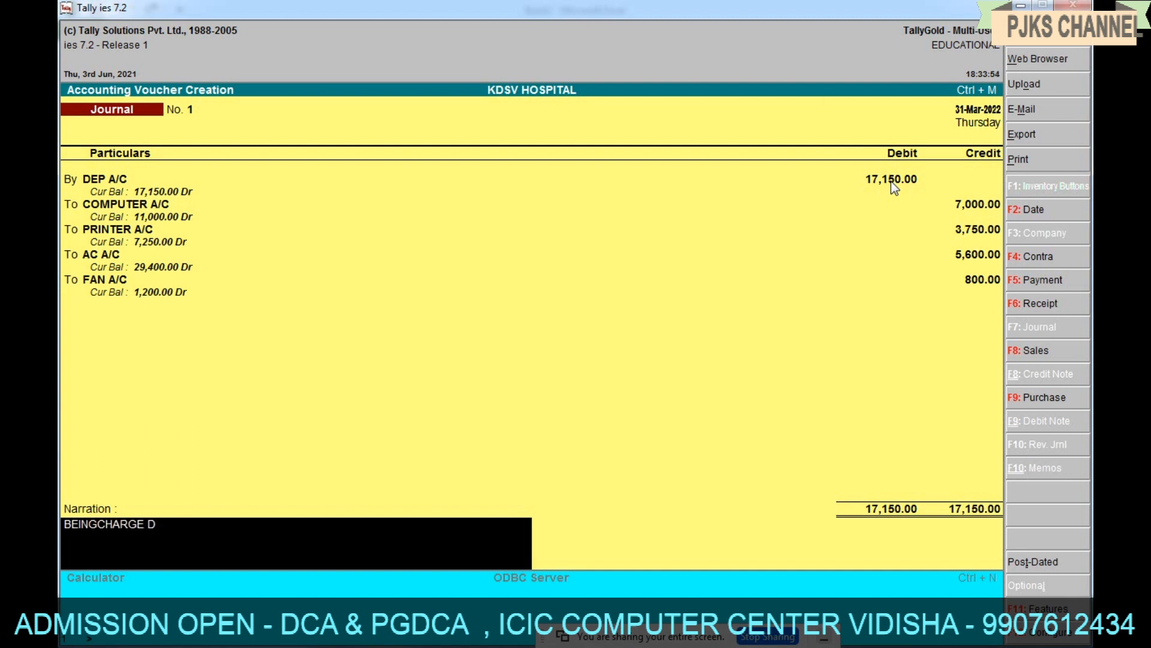
{"action": "type", "text": " ON FIXED ASSETS"}
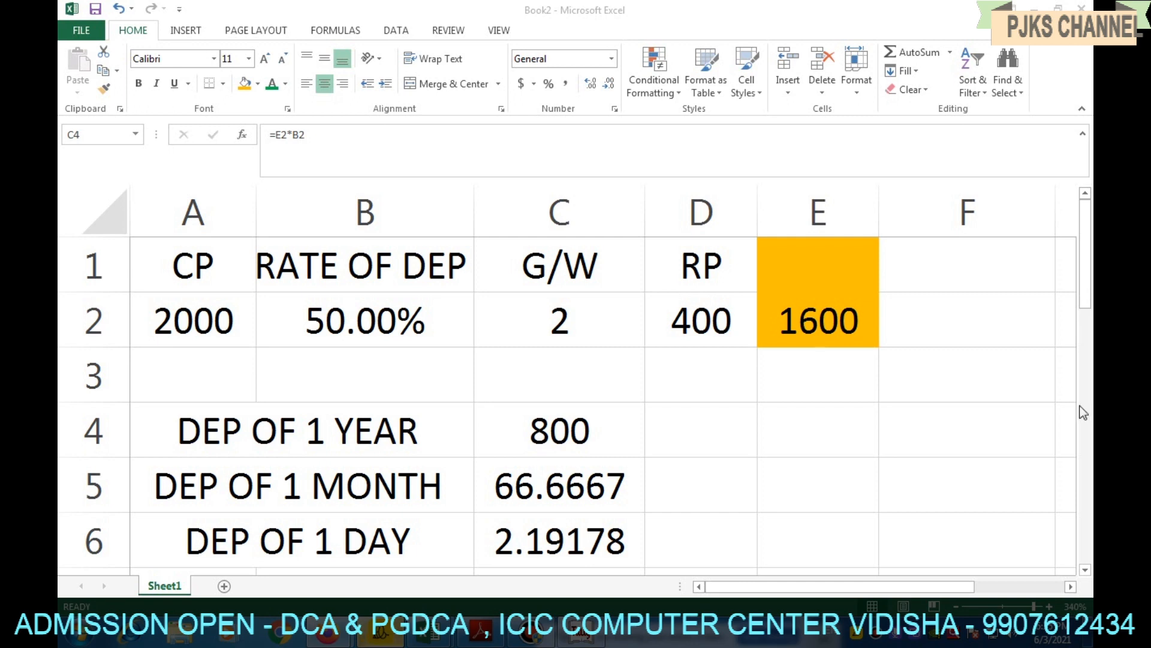
{"action": "left_click", "coordinate": [581, 632]}
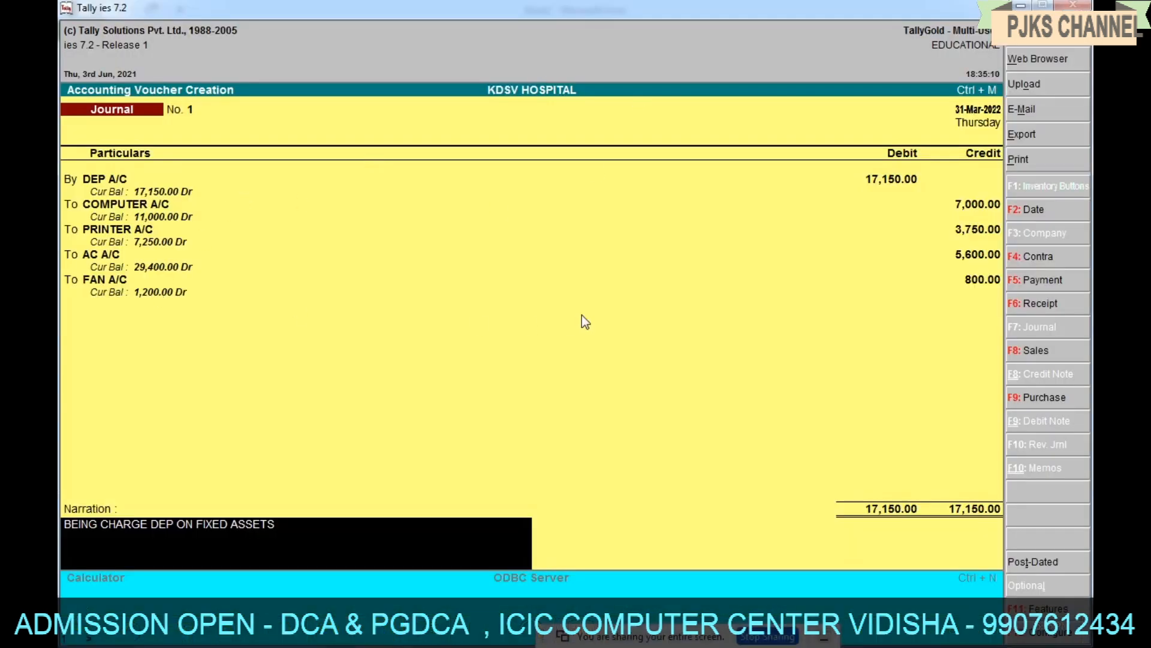
{"action": "key", "text": "ctrl+a"}
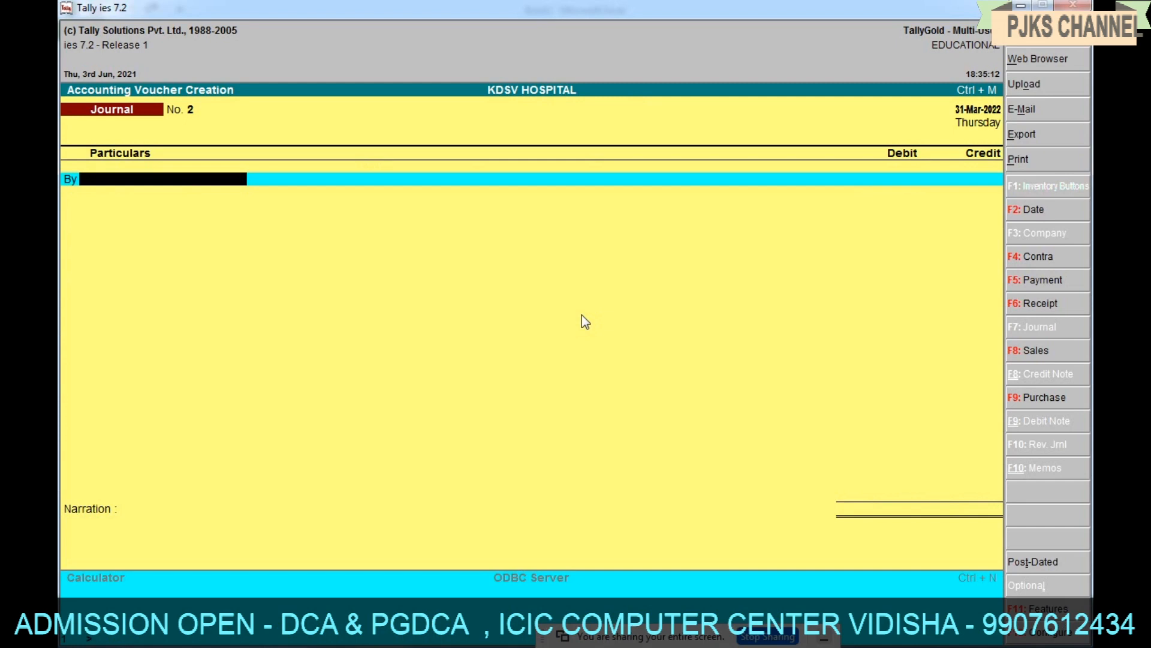